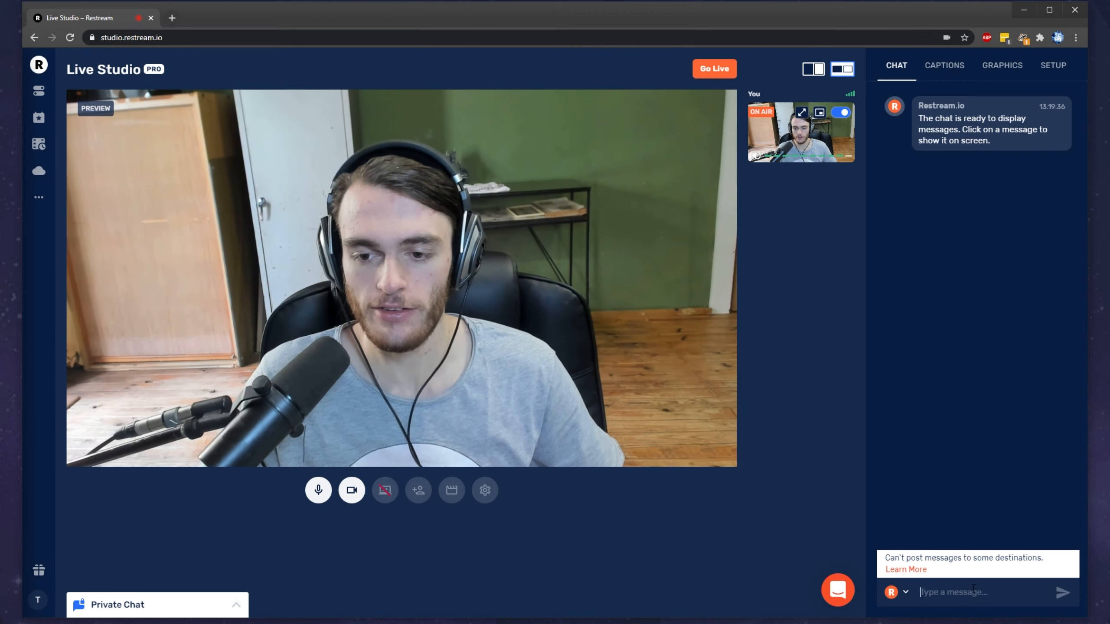
Step: Check which connected accounts chat messages can be posted from
click(897, 599)
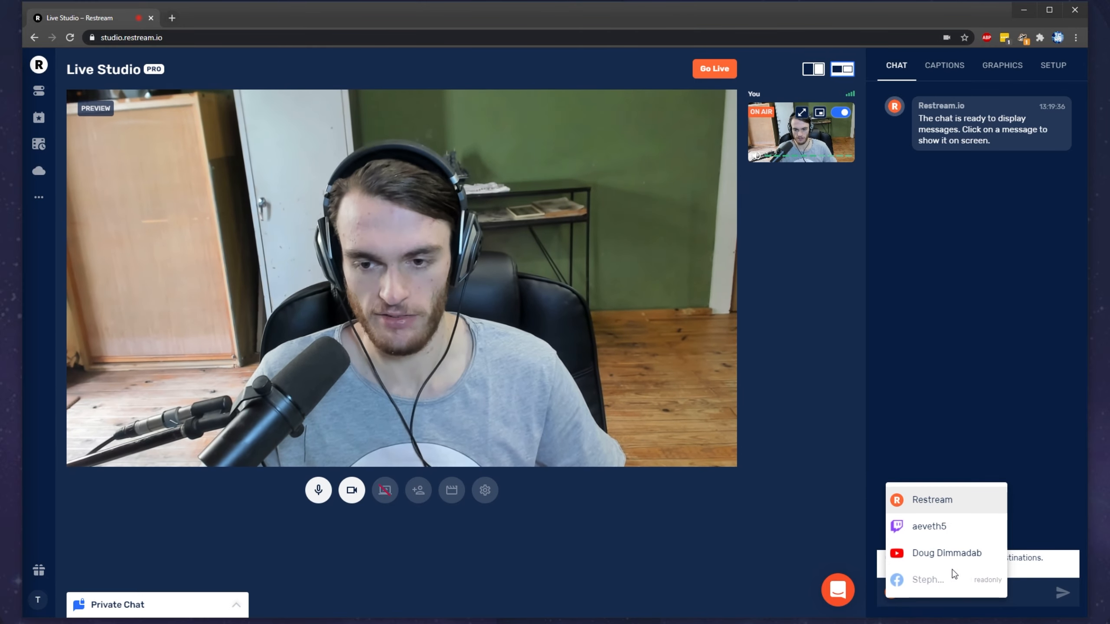
click(934, 396)
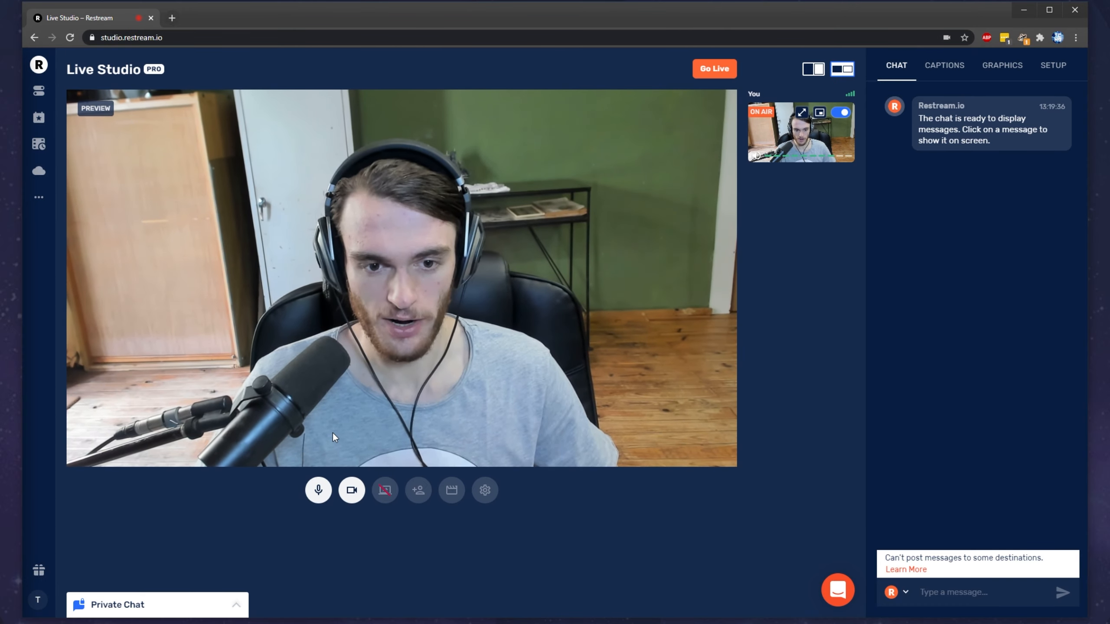
Step: Share the entire Screen 1 as a source in the studio
click(393, 499)
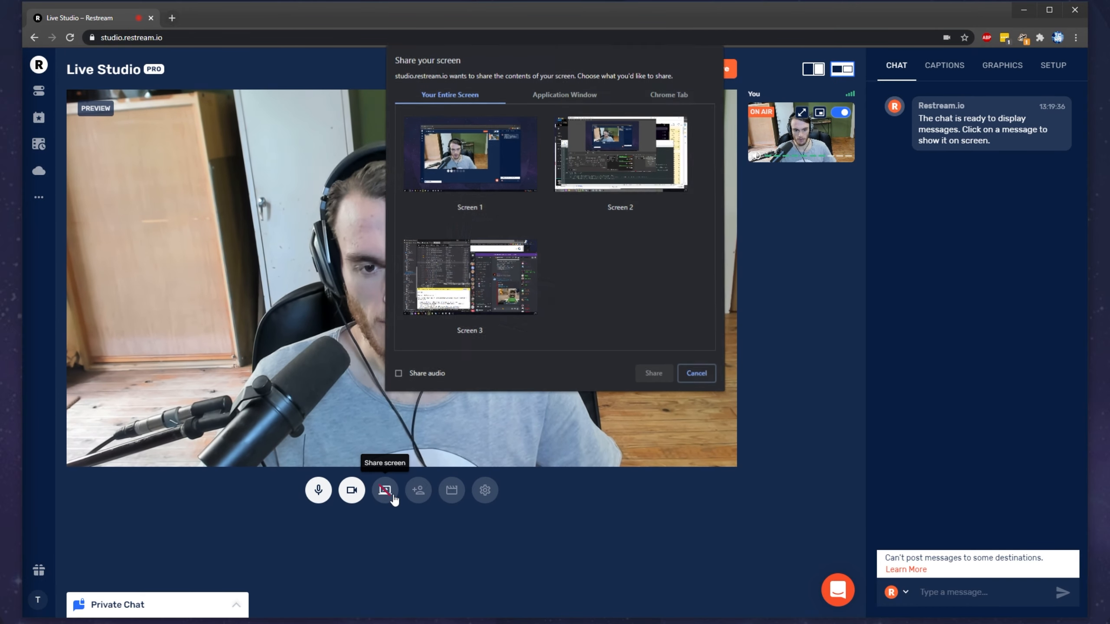
click(499, 170)
click(651, 373)
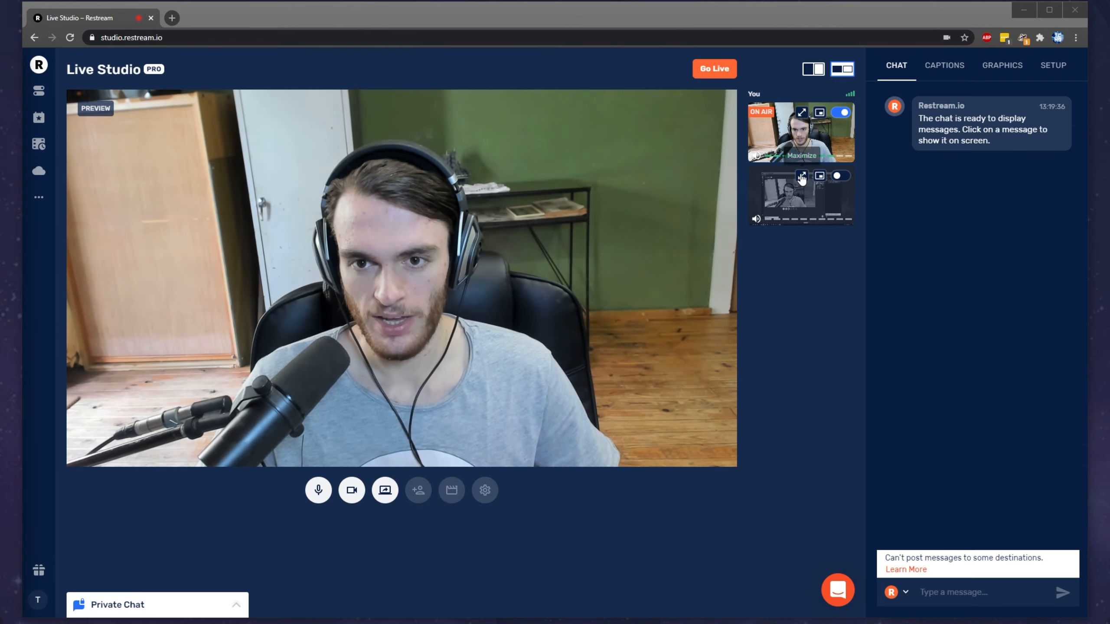
Step: Try the Maximize and Spotlight views on the shared screen and the webcam, ending with both sources side by side
click(801, 176)
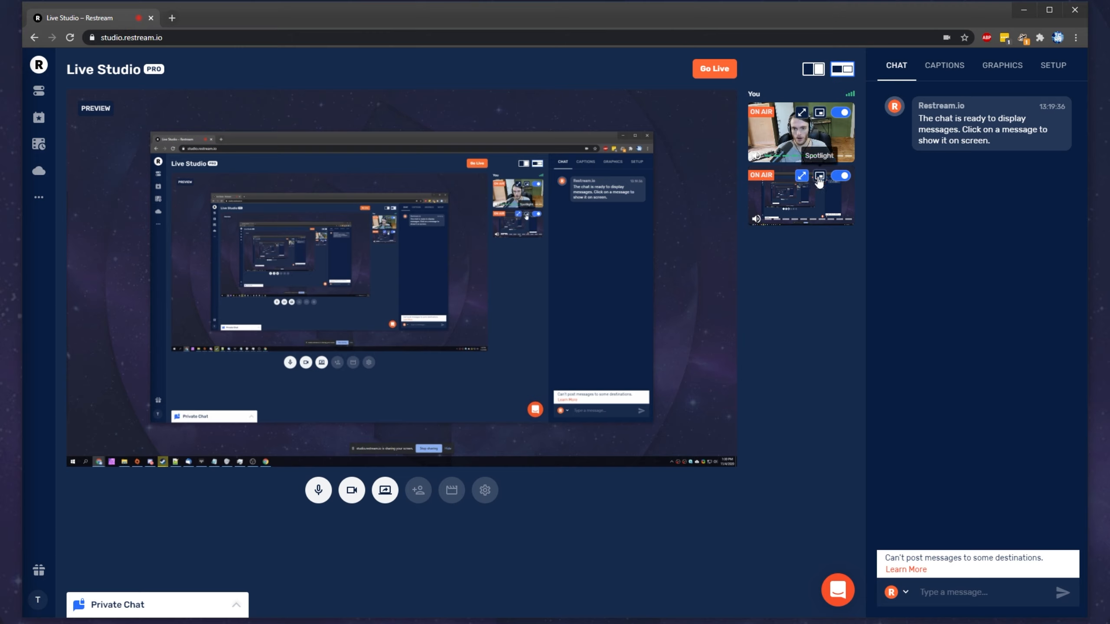
click(819, 176)
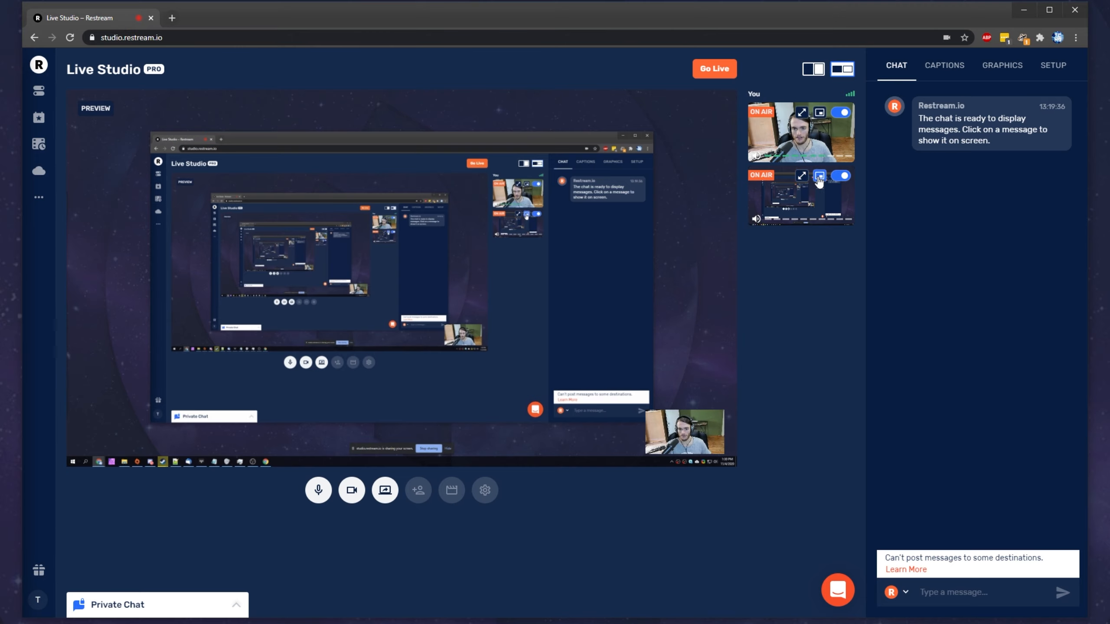
click(819, 113)
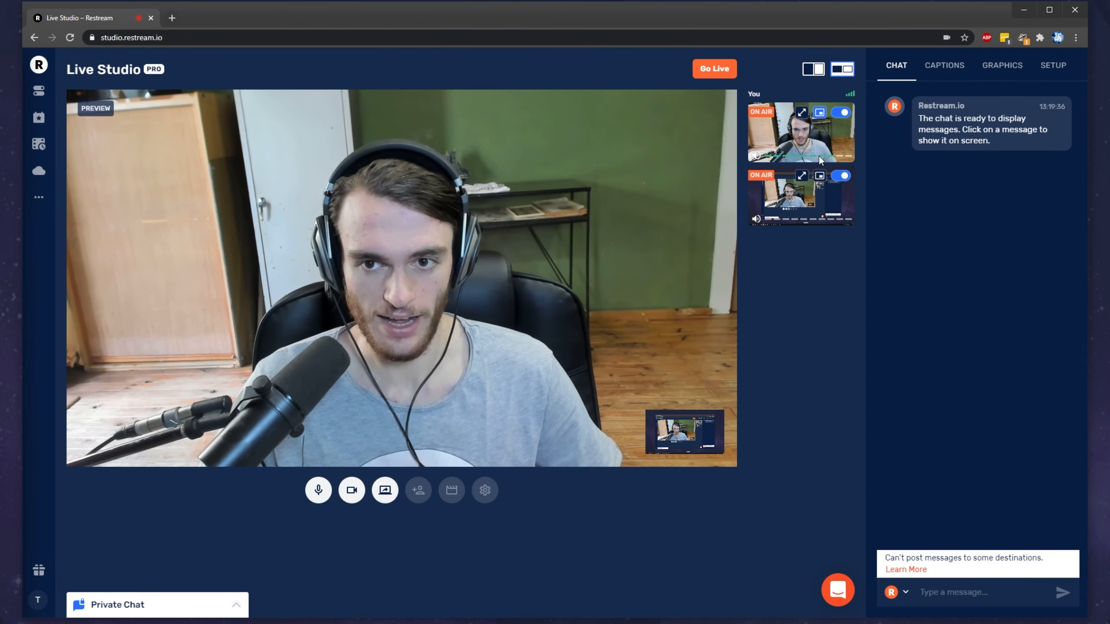
click(801, 113)
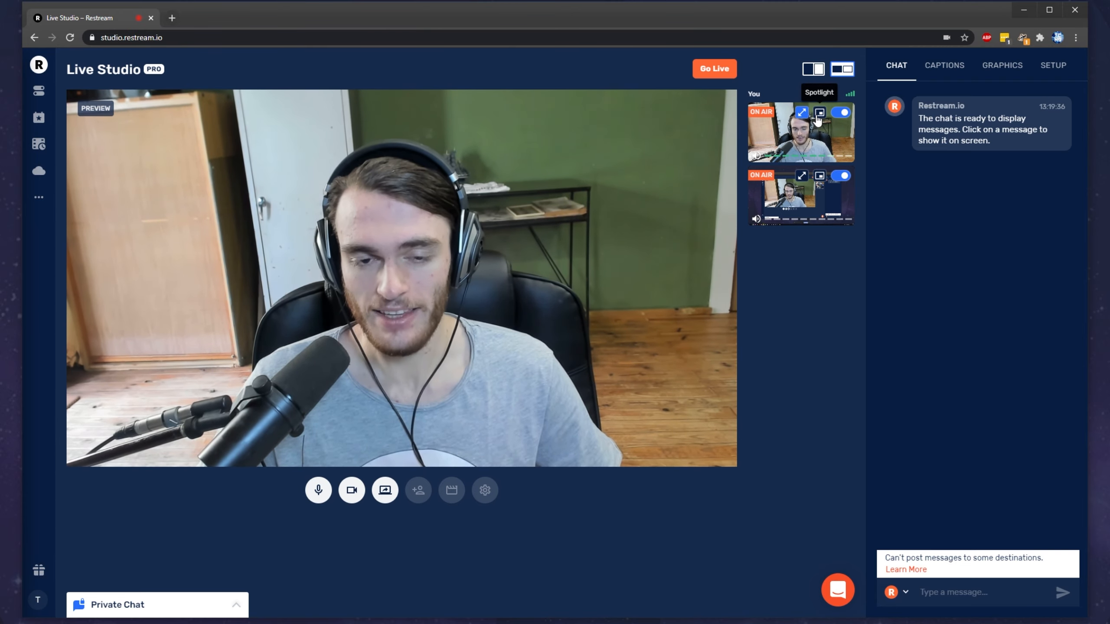
click(818, 119)
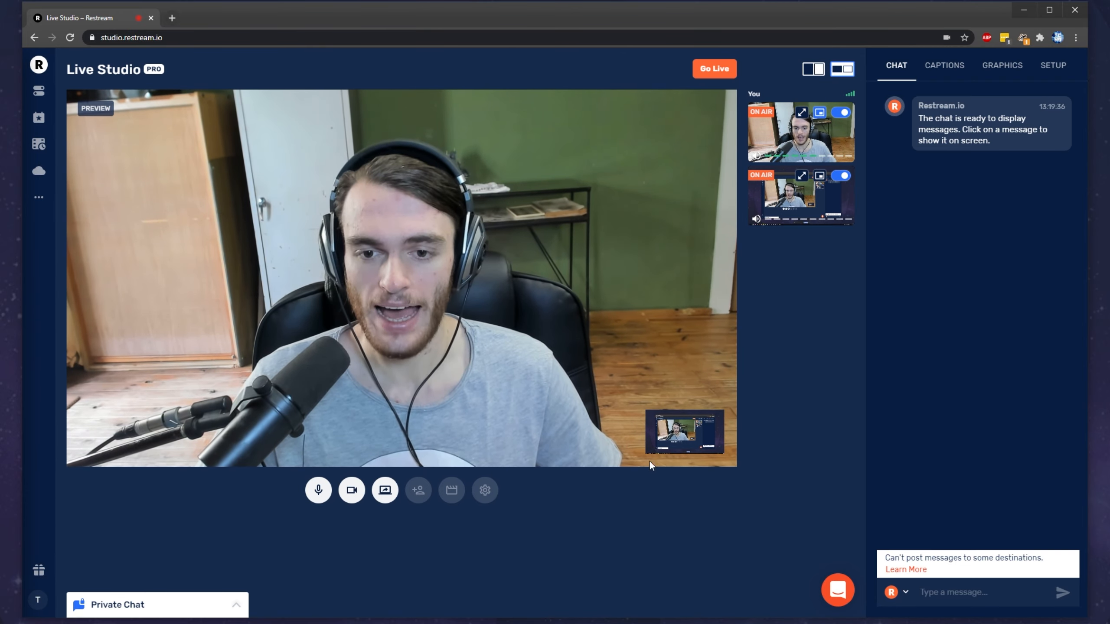
click(819, 117)
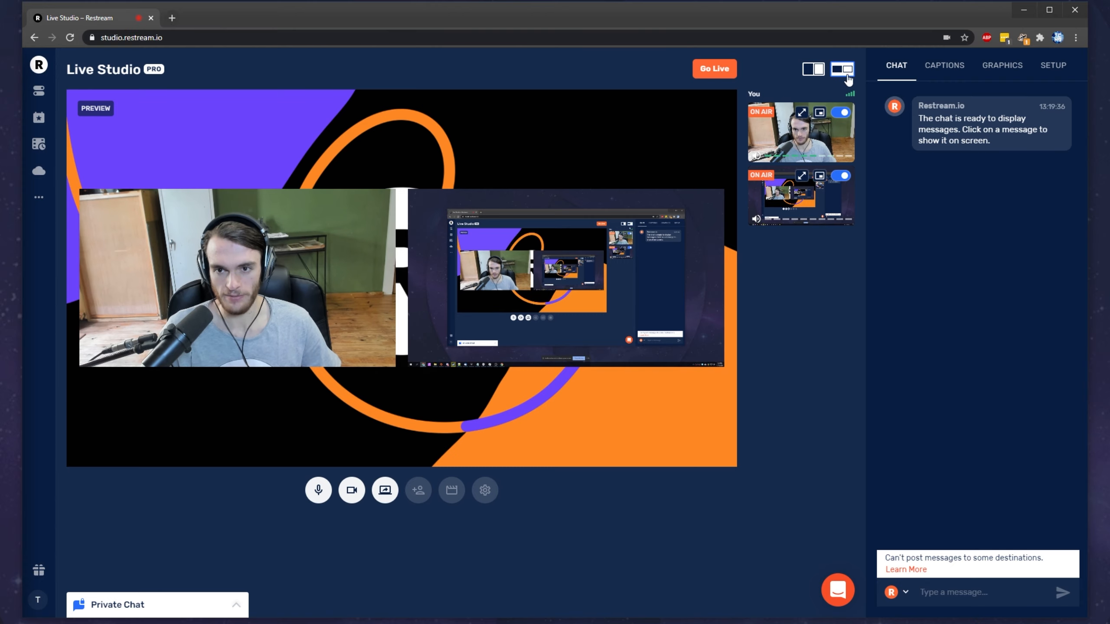
Step: Arrange the sources in the Cover layout and replace the shared Screen 1 with Screen 3
click(809, 71)
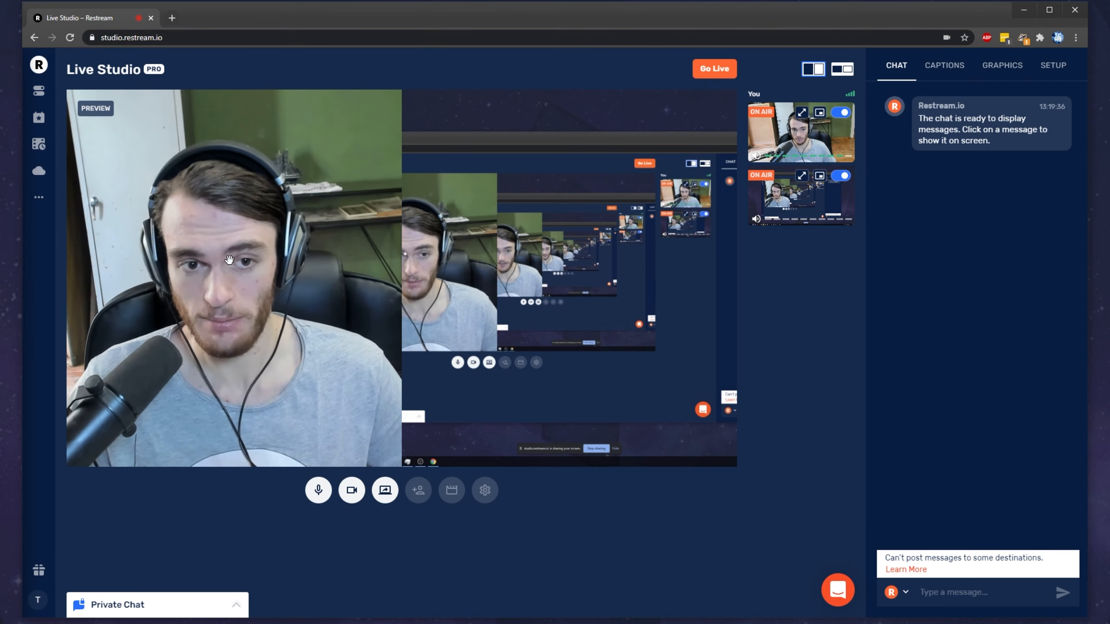
mouse_move(642, 18)
mouse_down()
mouse_move(761, 29)
mouse_move(640, 23)
mouse_up()
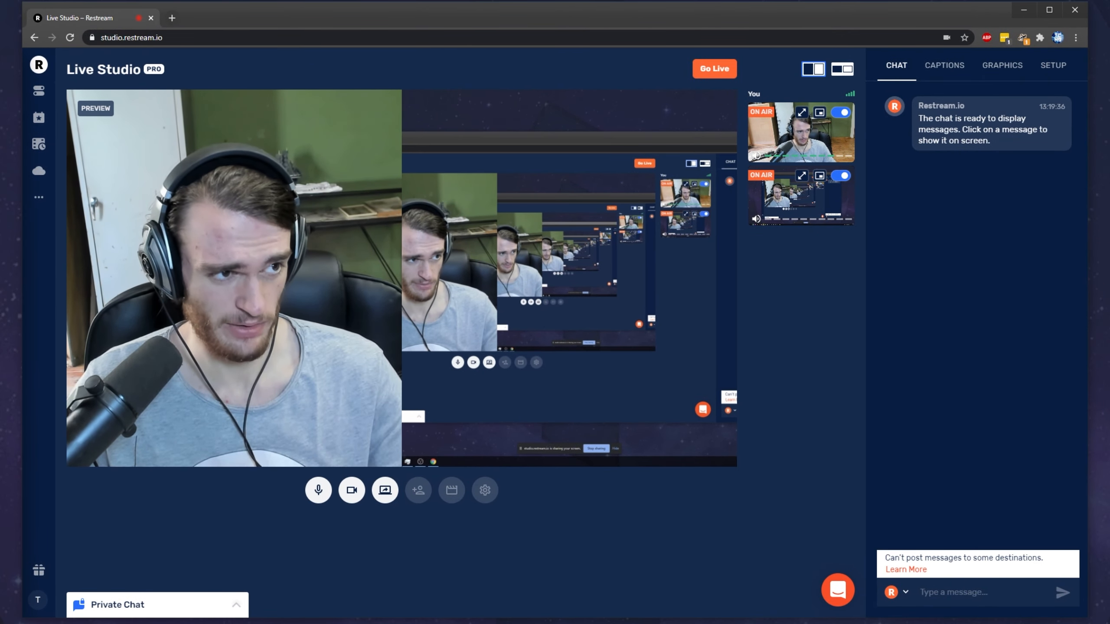
click(385, 490)
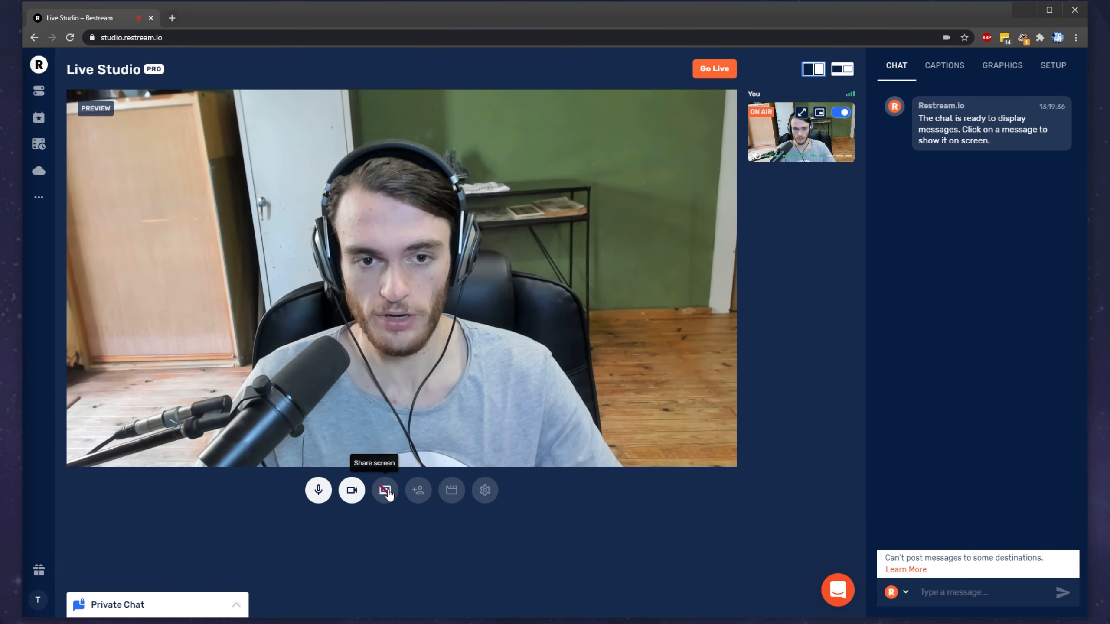
click(386, 491)
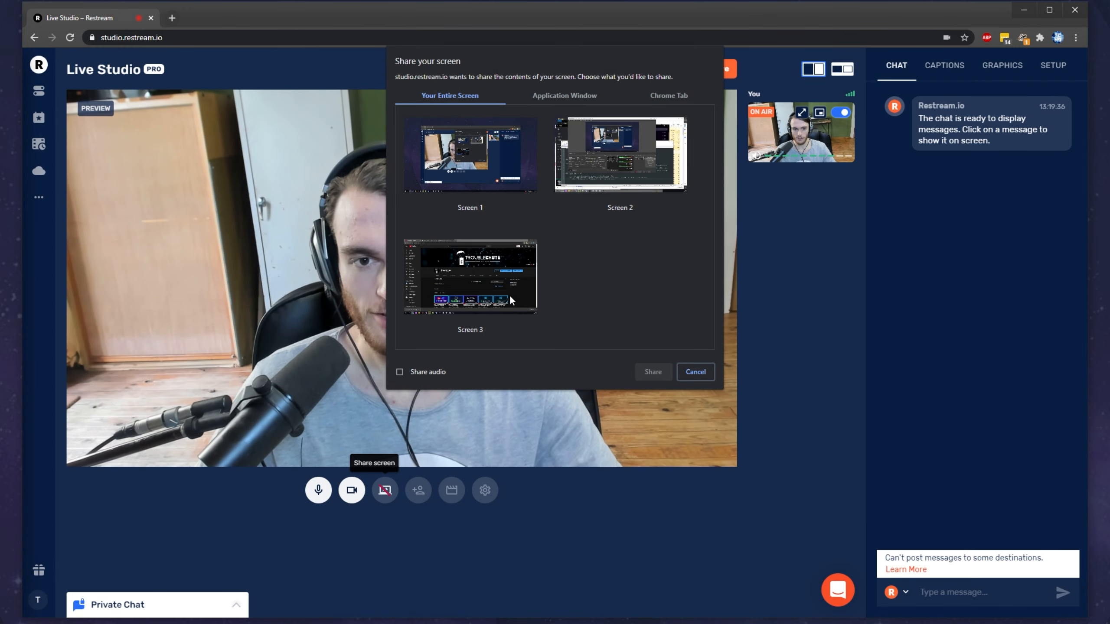
click(509, 295)
click(656, 371)
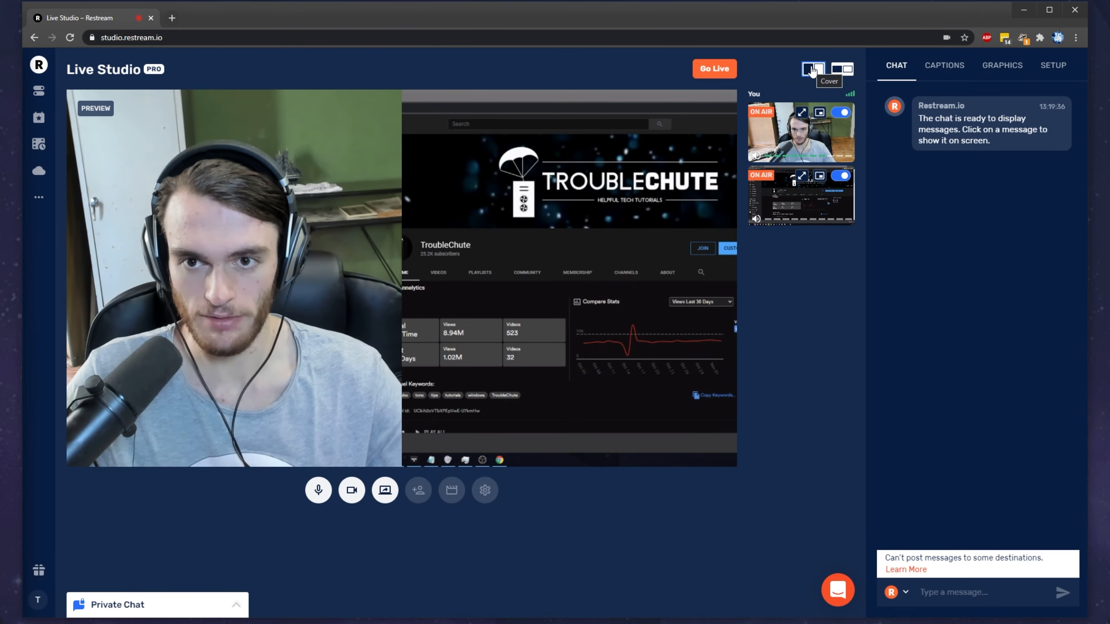
Step: Try the layout that shows both sources uncropped over the background, and return to the Cover layout
click(838, 71)
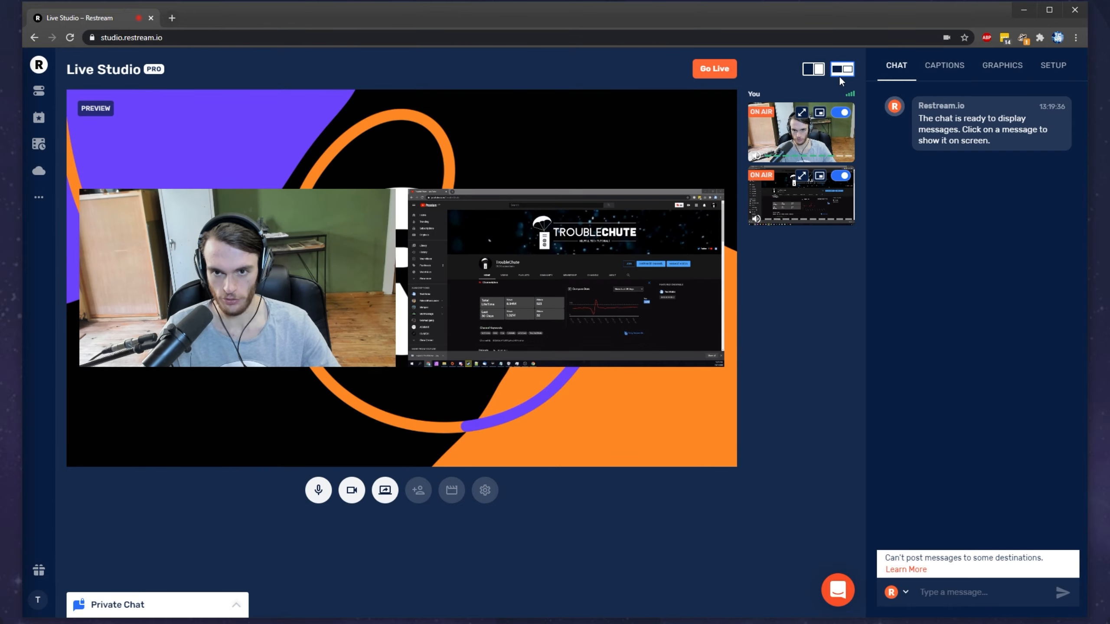
click(813, 68)
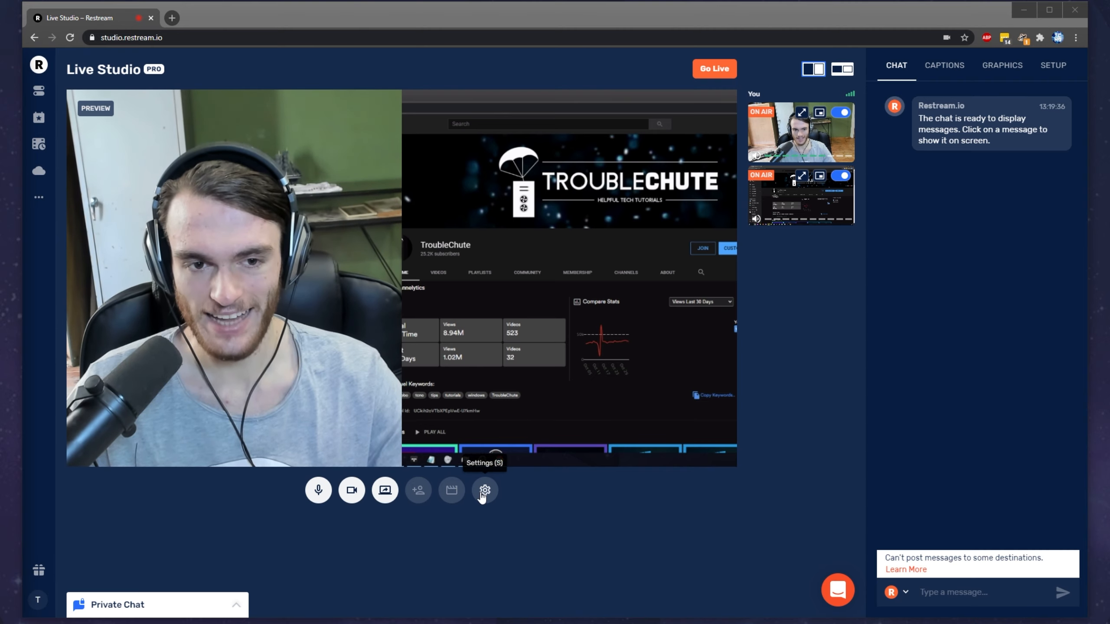
Step: Set the video input to Logitech BRIO and the video resolution to High Definition (720p @ 30 fps)
click(485, 489)
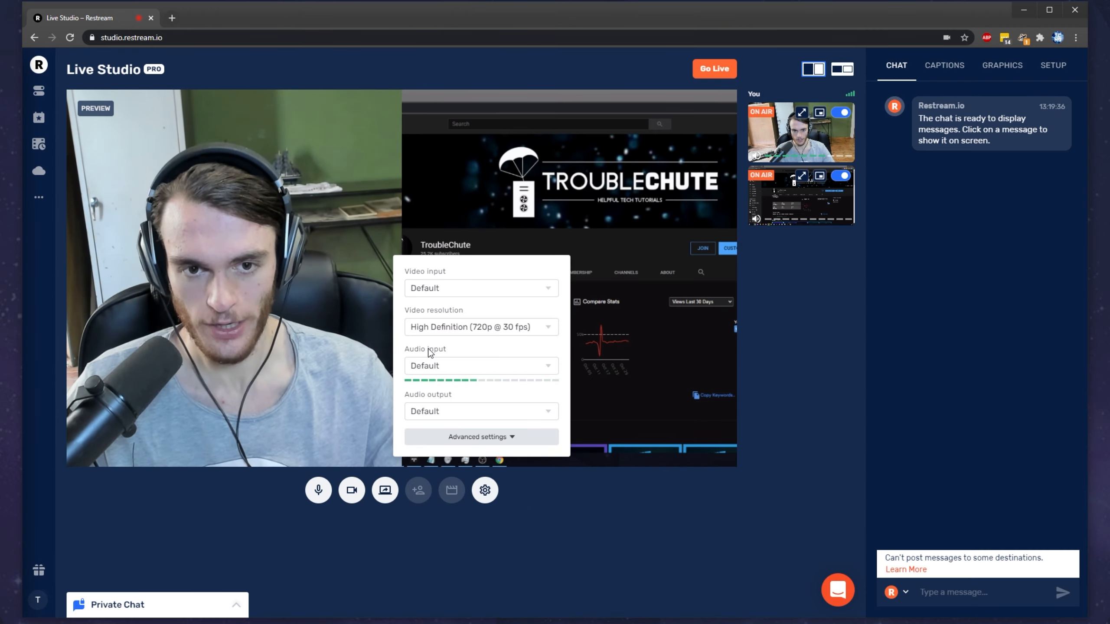
click(463, 289)
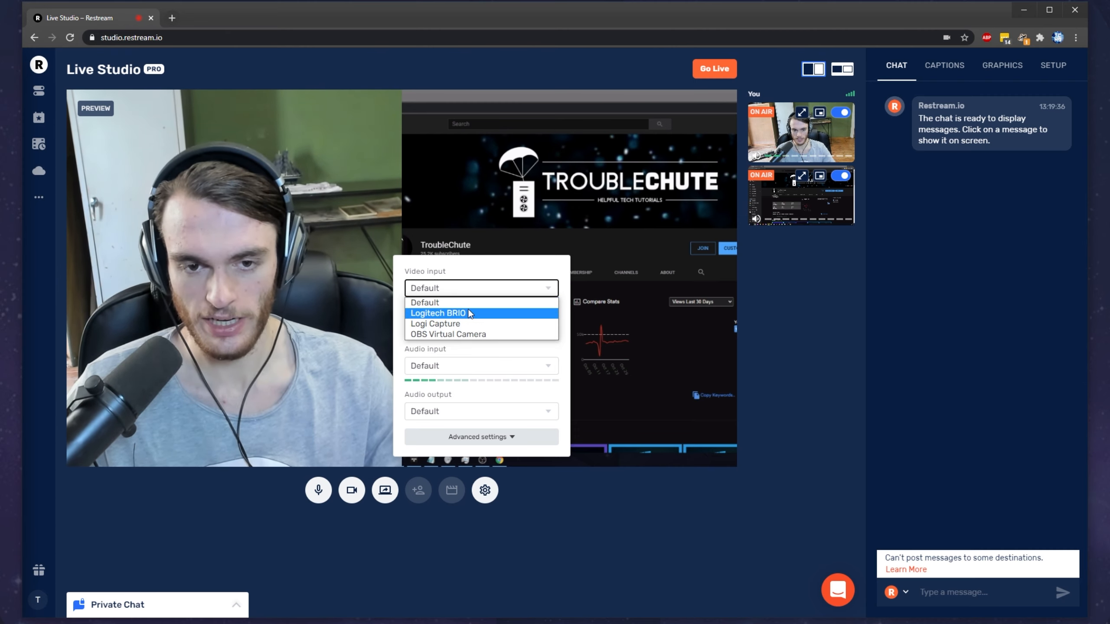
click(463, 313)
click(477, 329)
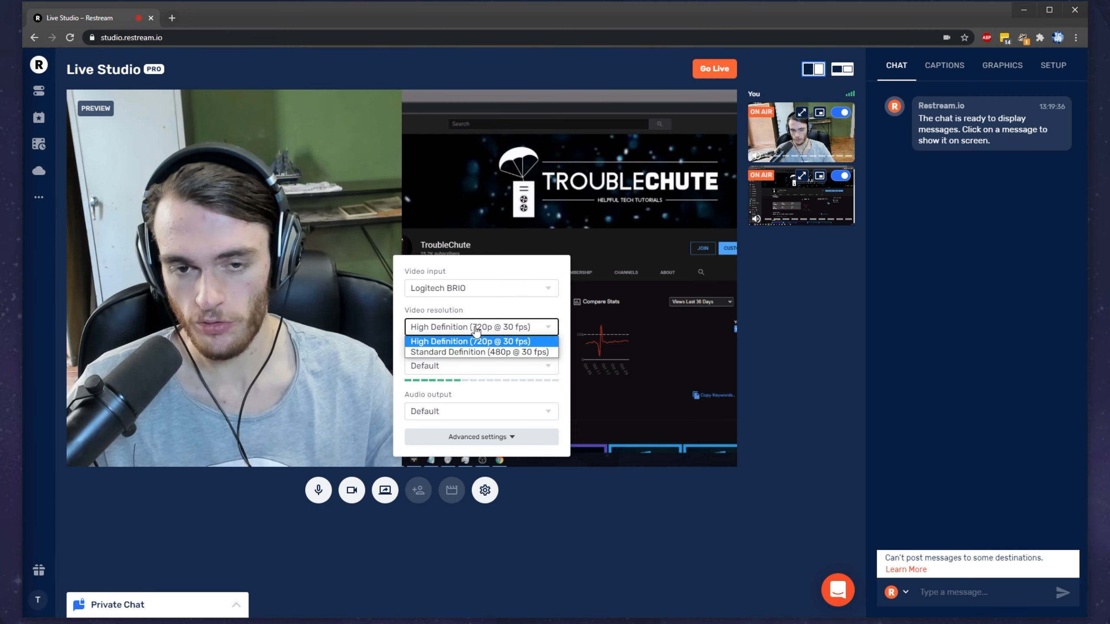
click(469, 341)
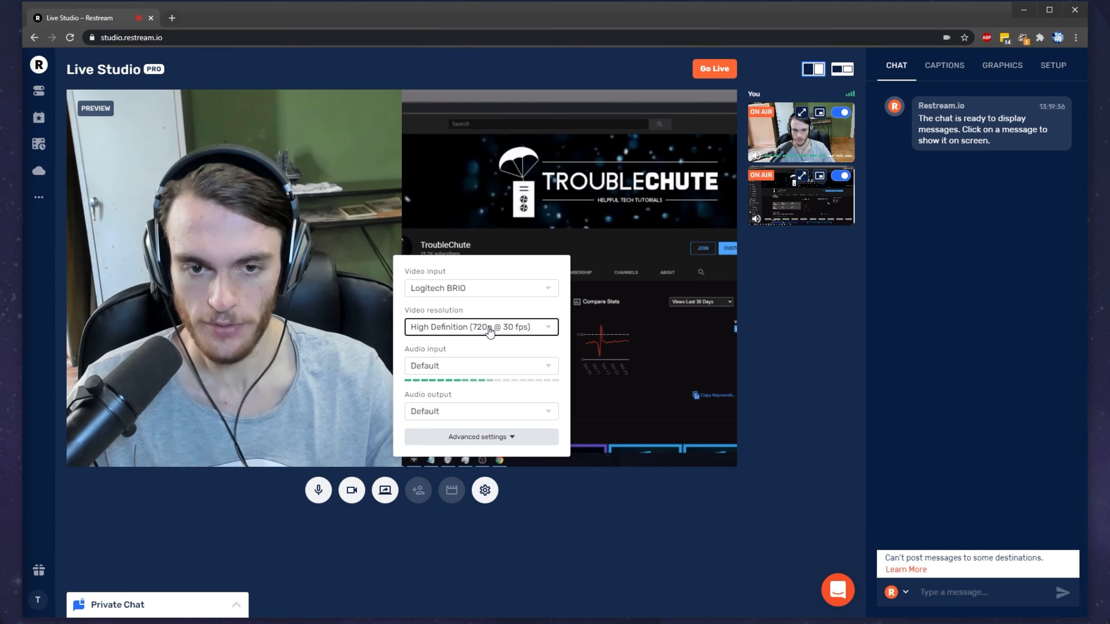
Step: Set the audio input to Input 1/2 (2- Audient iD14) and the audio output to Output 1/2 (2- Audient iD14)
click(476, 366)
click(469, 401)
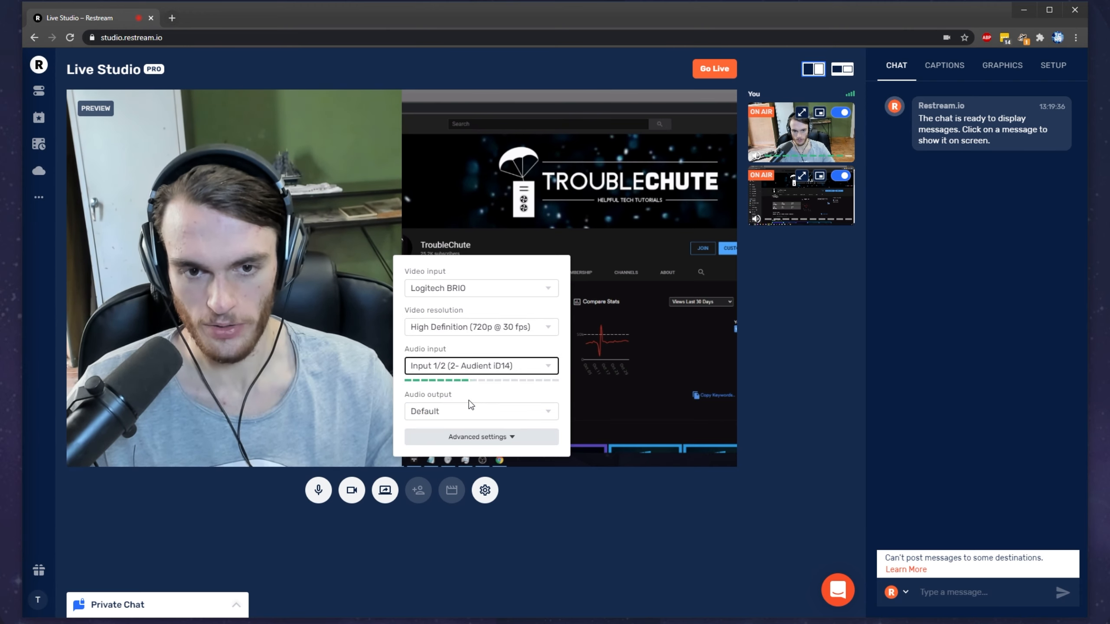
click(480, 415)
click(434, 369)
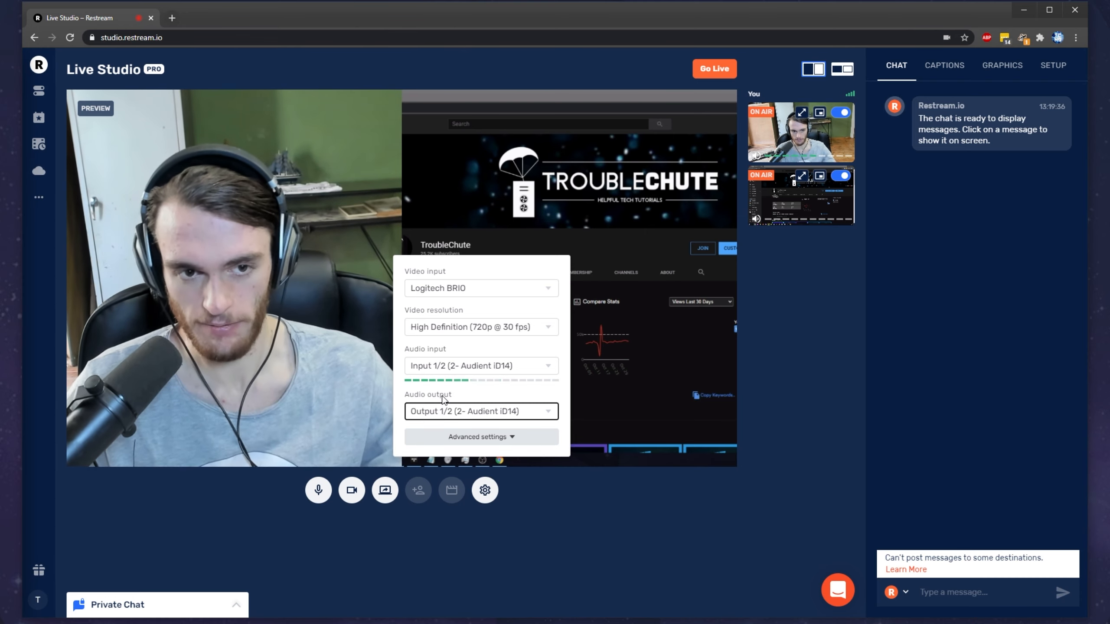
Step: Set the live stream quality to Full High Definition (1080p @ 30fps) in the advanced settings and read the platform note
click(498, 436)
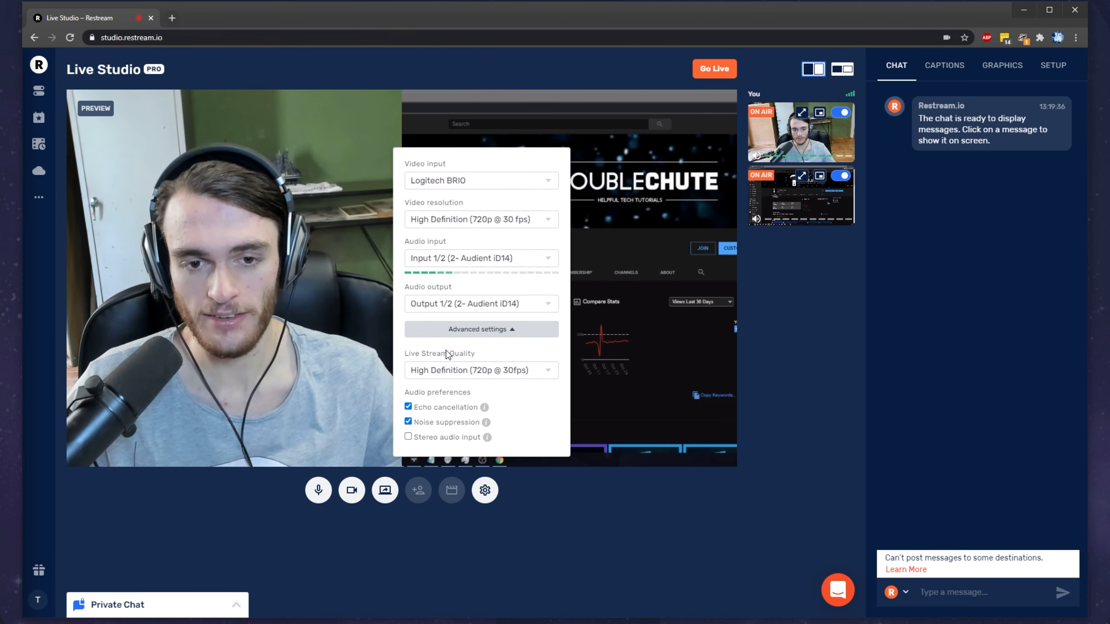
click(450, 374)
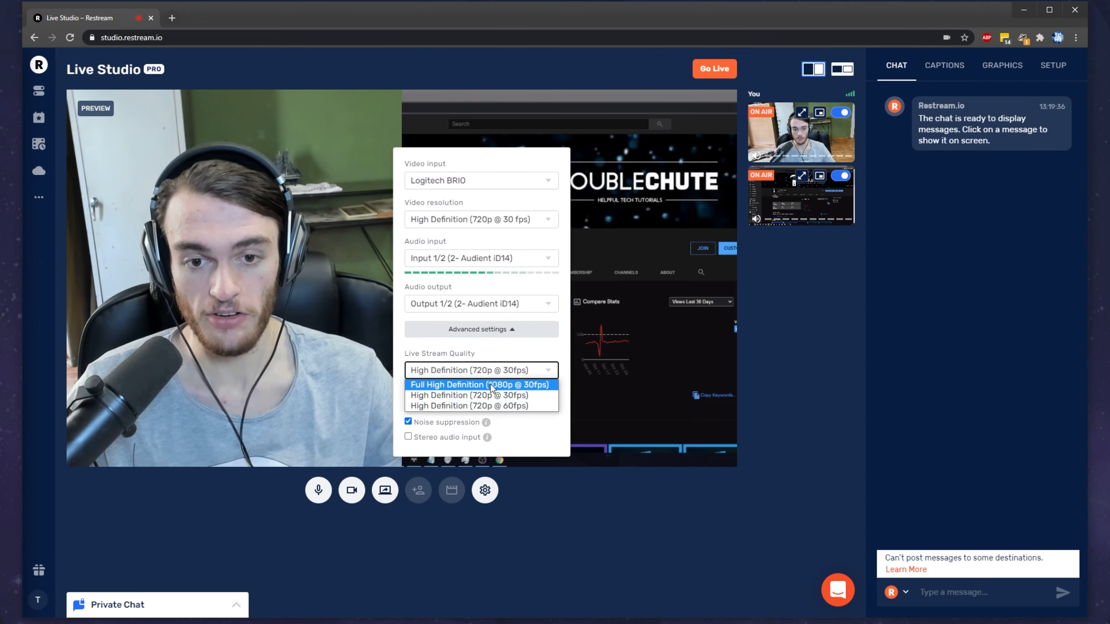
click(492, 385)
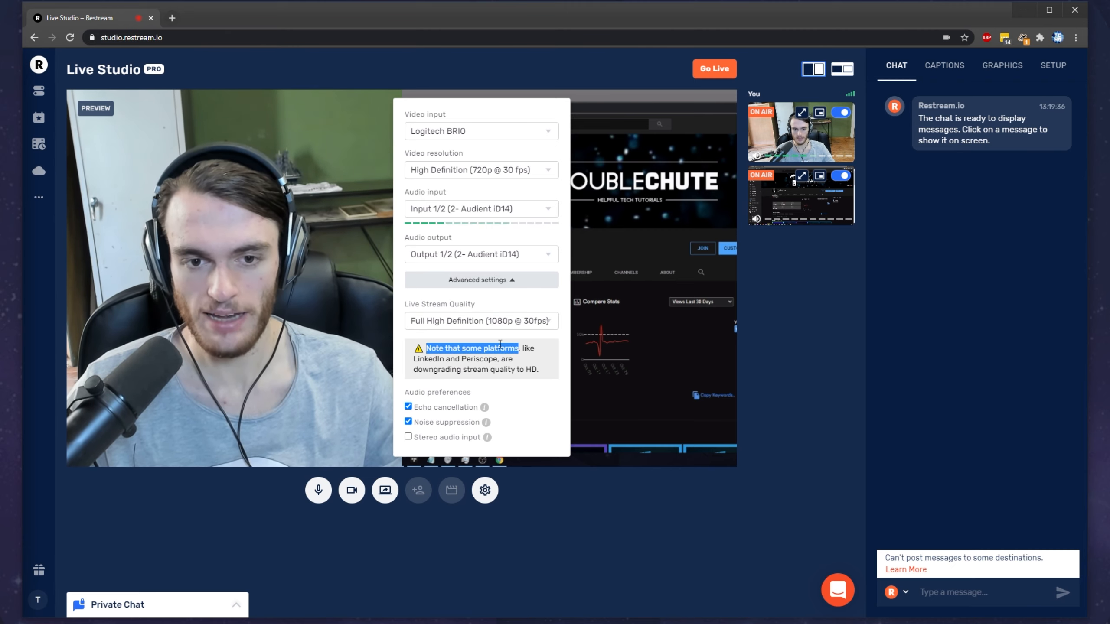
click(434, 359)
drag(415, 360, 530, 374)
click(531, 374)
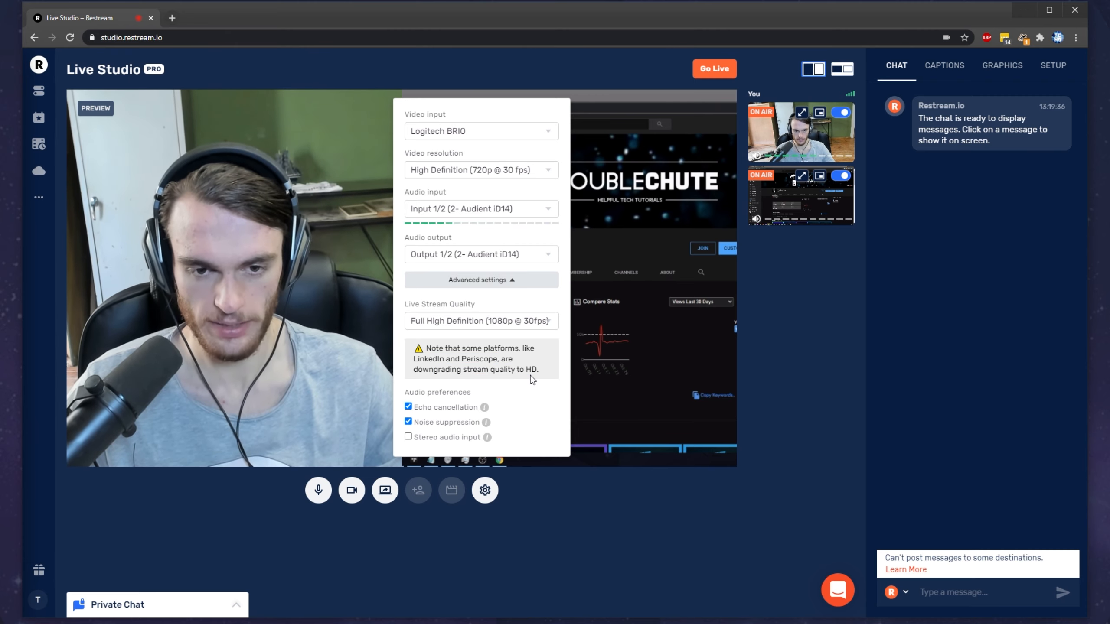
Step: Disable echo cancellation and noise suppression in the audio preferences and close the settings
drag(409, 392, 506, 393)
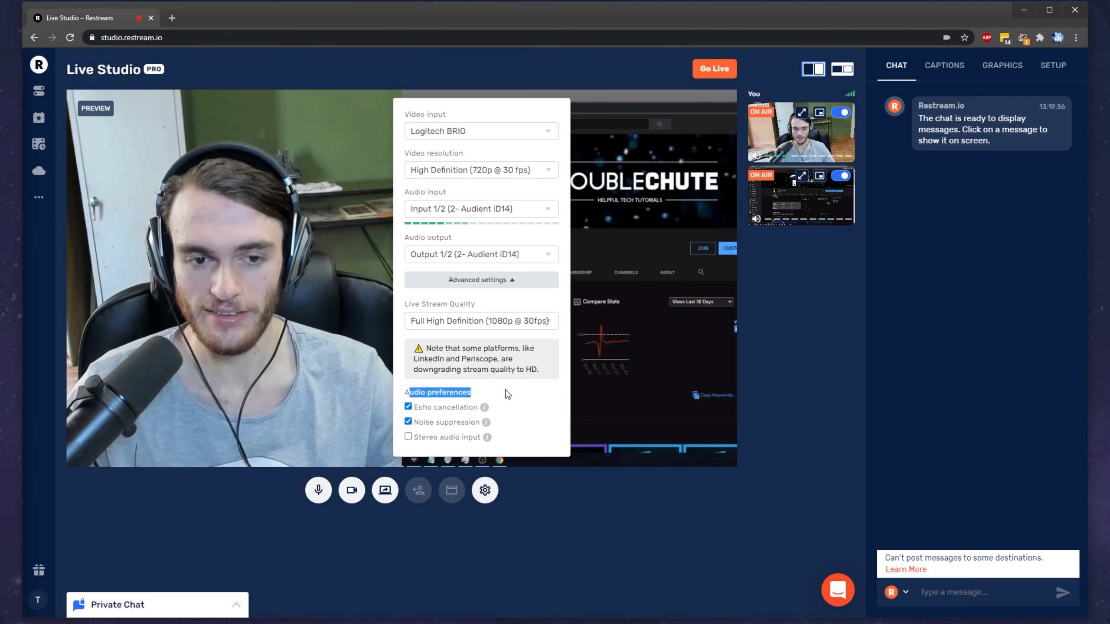
click(408, 407)
click(408, 421)
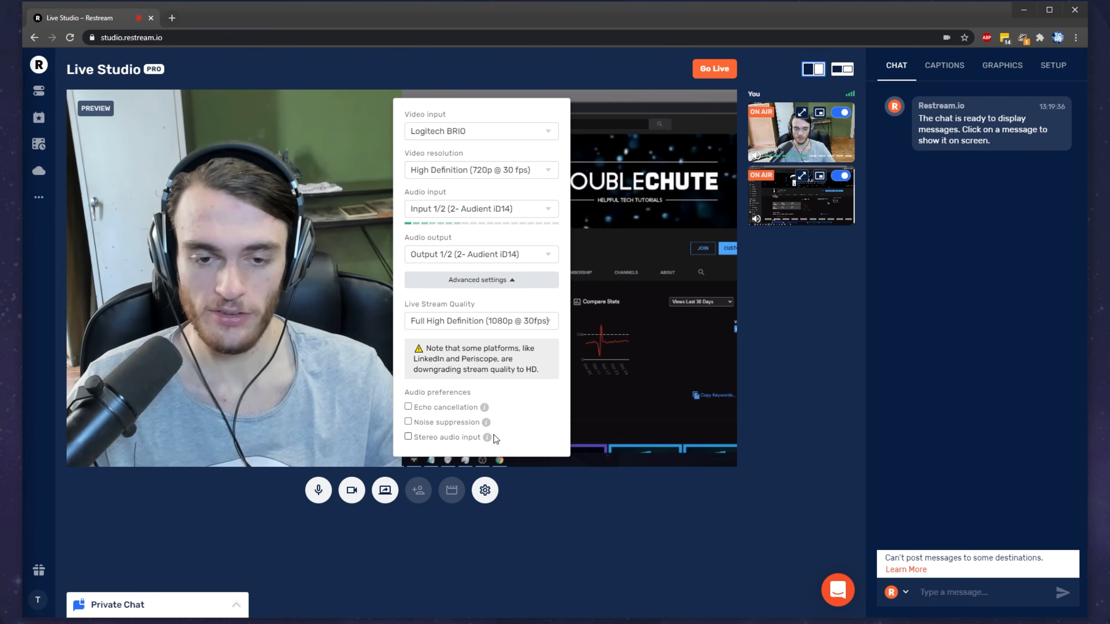
click(485, 490)
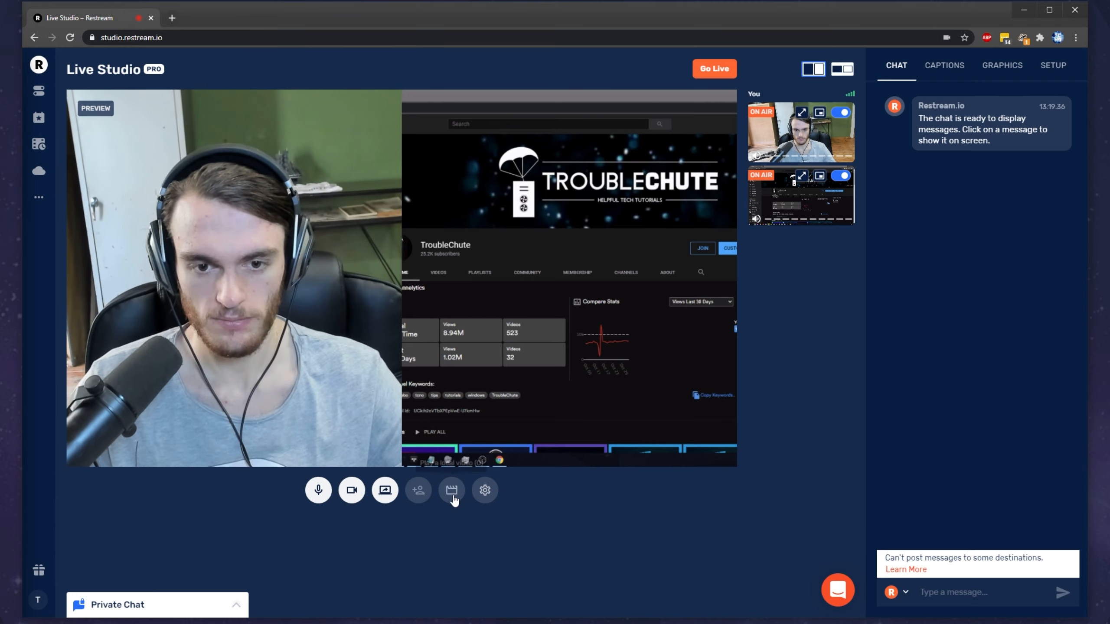
Step: Add a local Restream promo video from the Studio folder as a video source
click(454, 498)
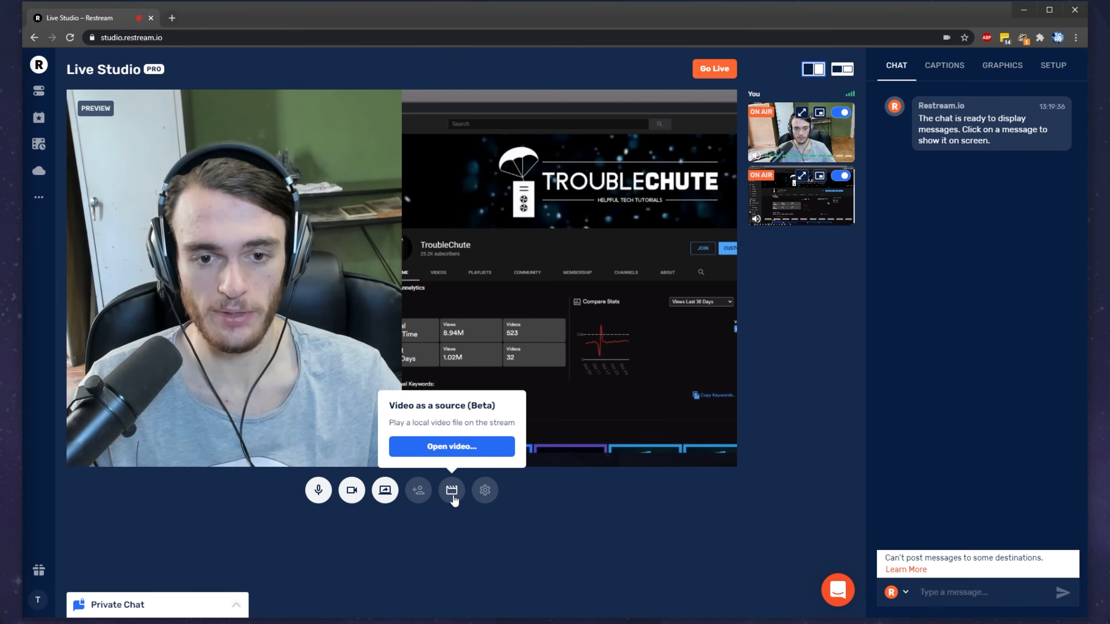
click(451, 446)
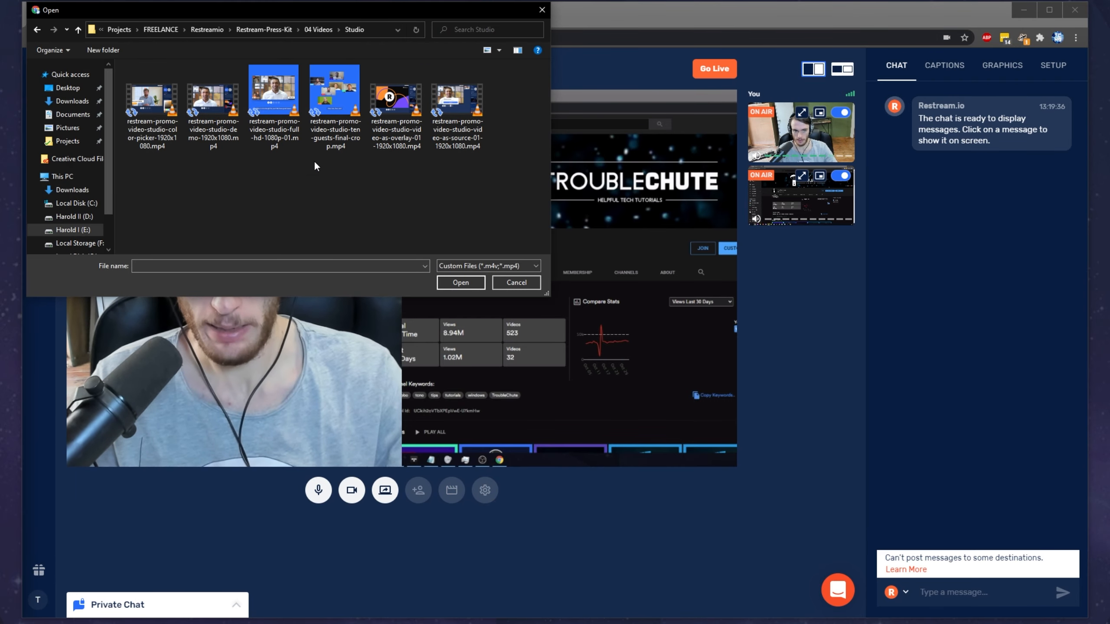
key(Return)
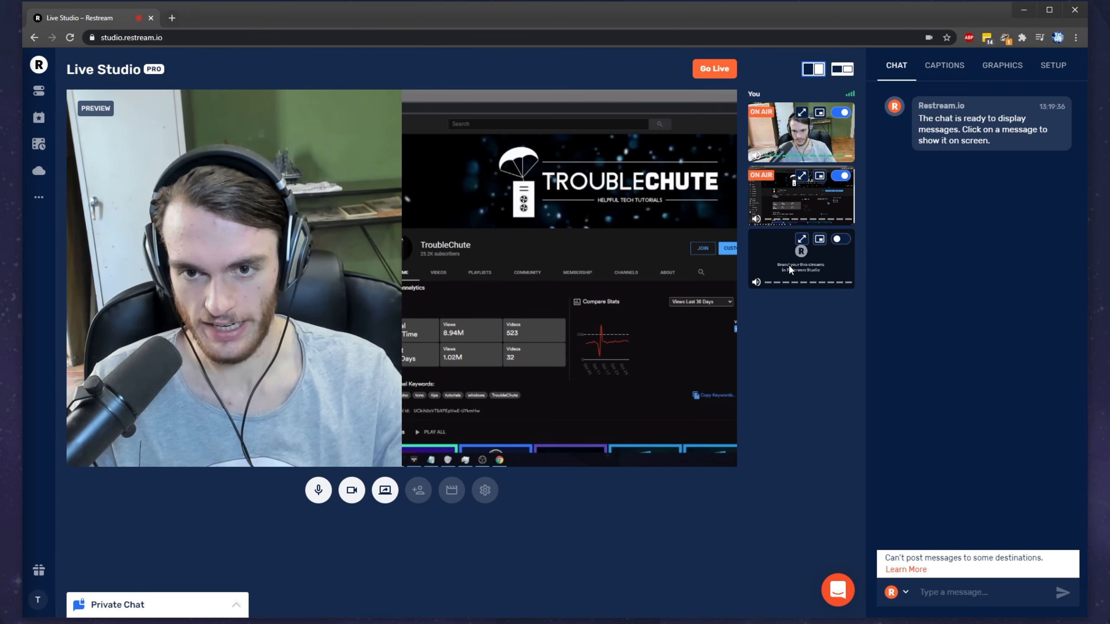
Step: Put the added video source on air and mute its audio
click(841, 239)
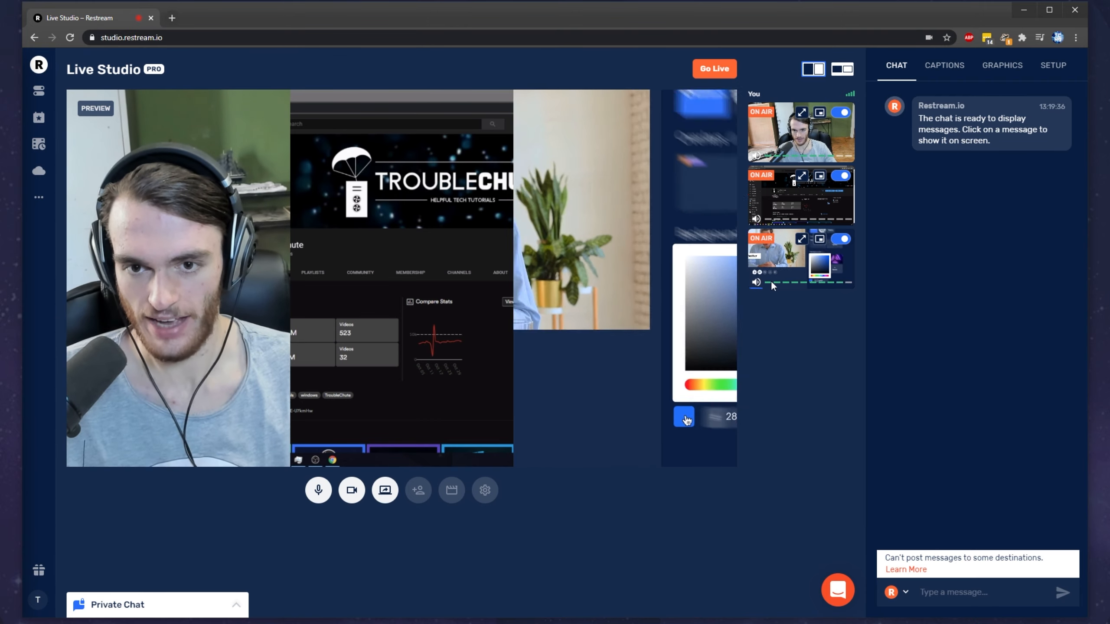
click(756, 283)
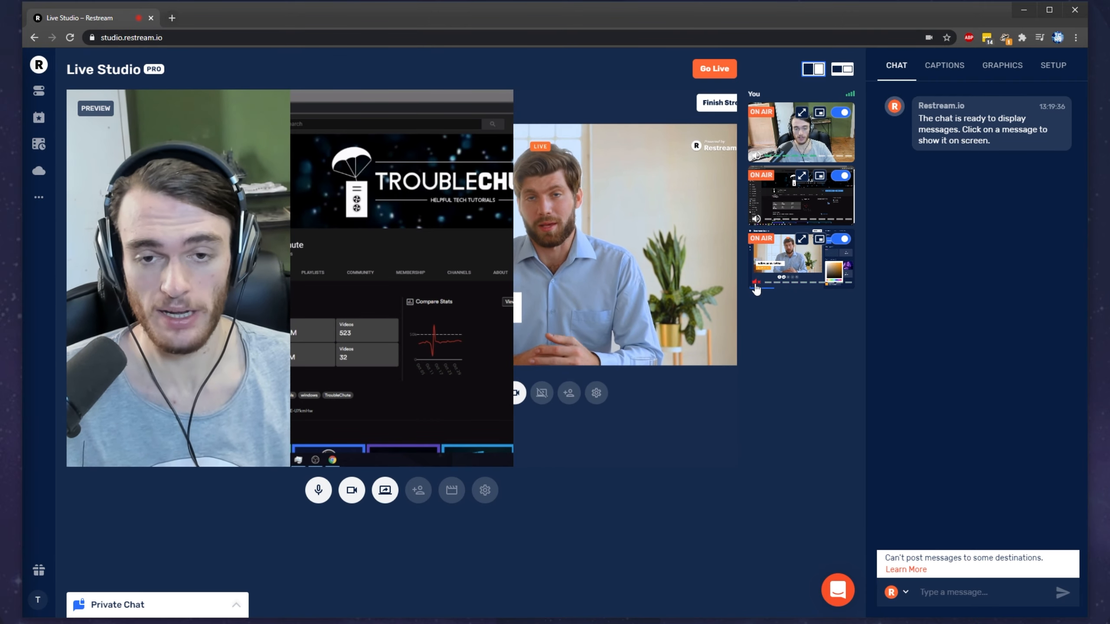
Step: Show the promo video source full screen on the preview, and switch the full-screen view to the webcam
click(801, 241)
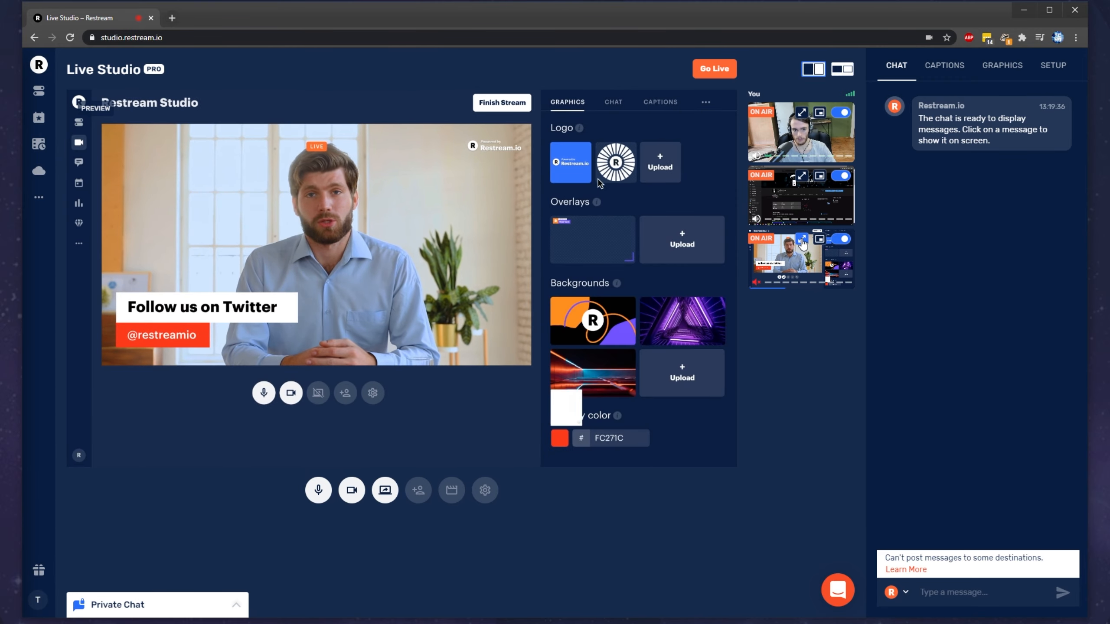
click(613, 102)
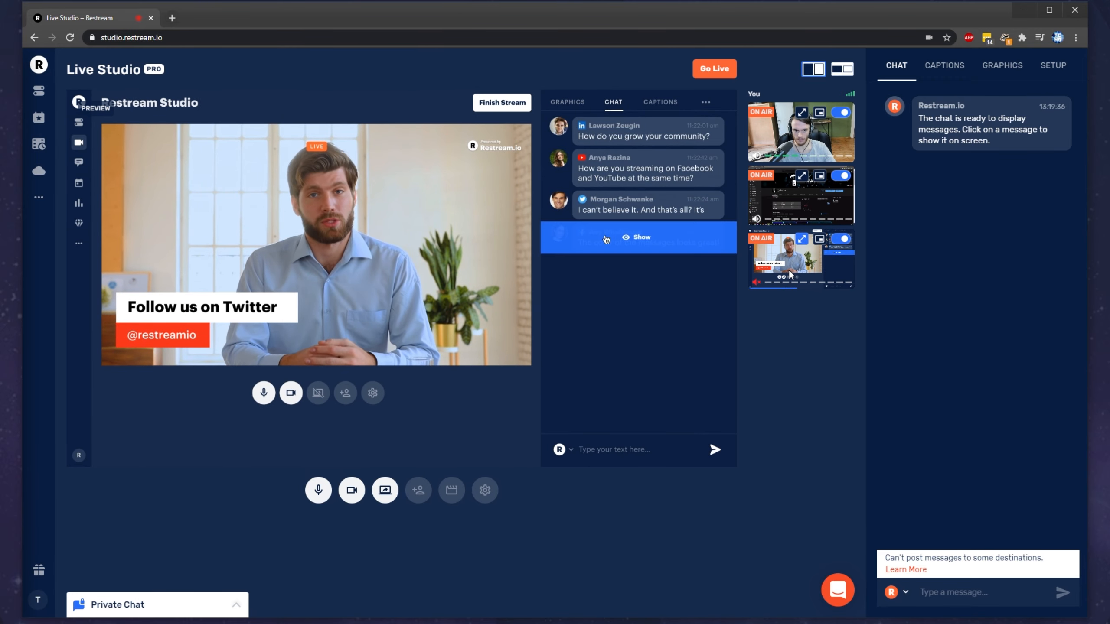
click(606, 239)
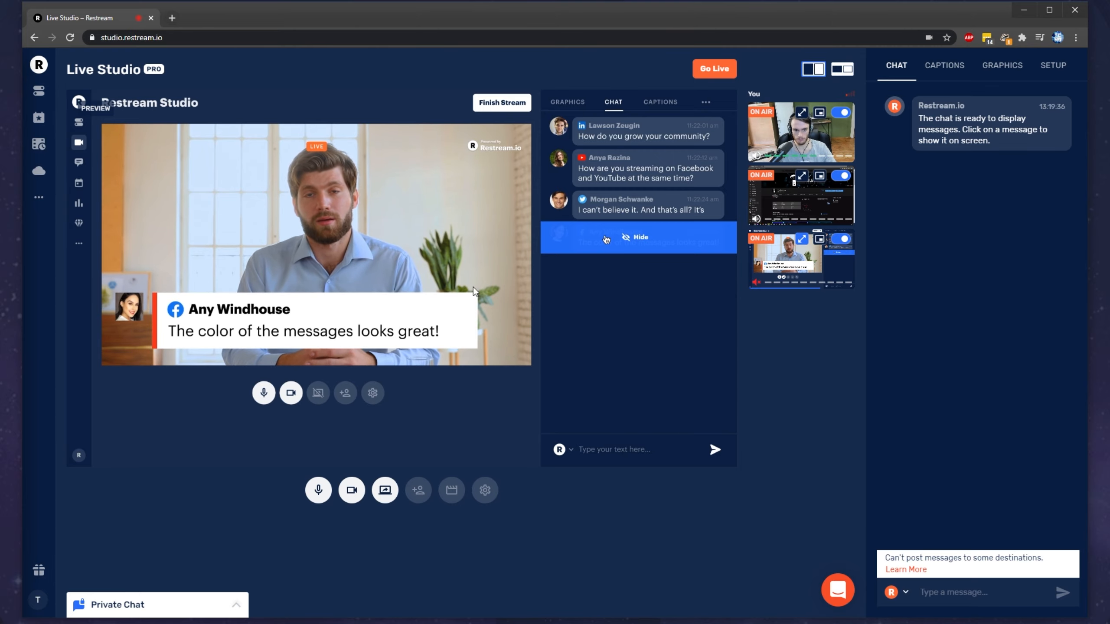
click(801, 239)
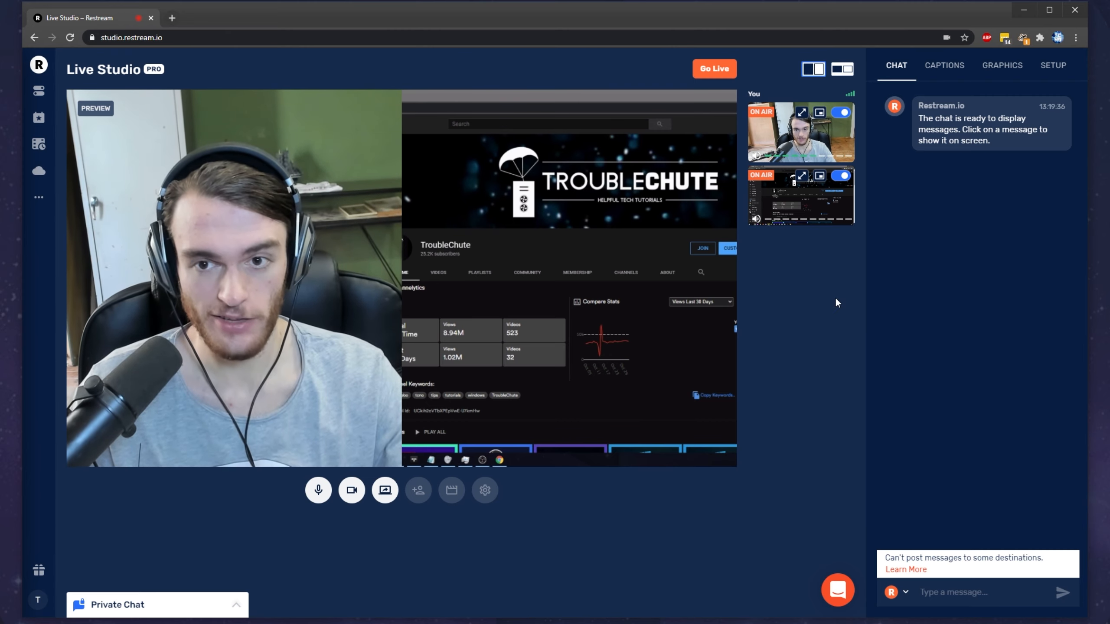
click(802, 113)
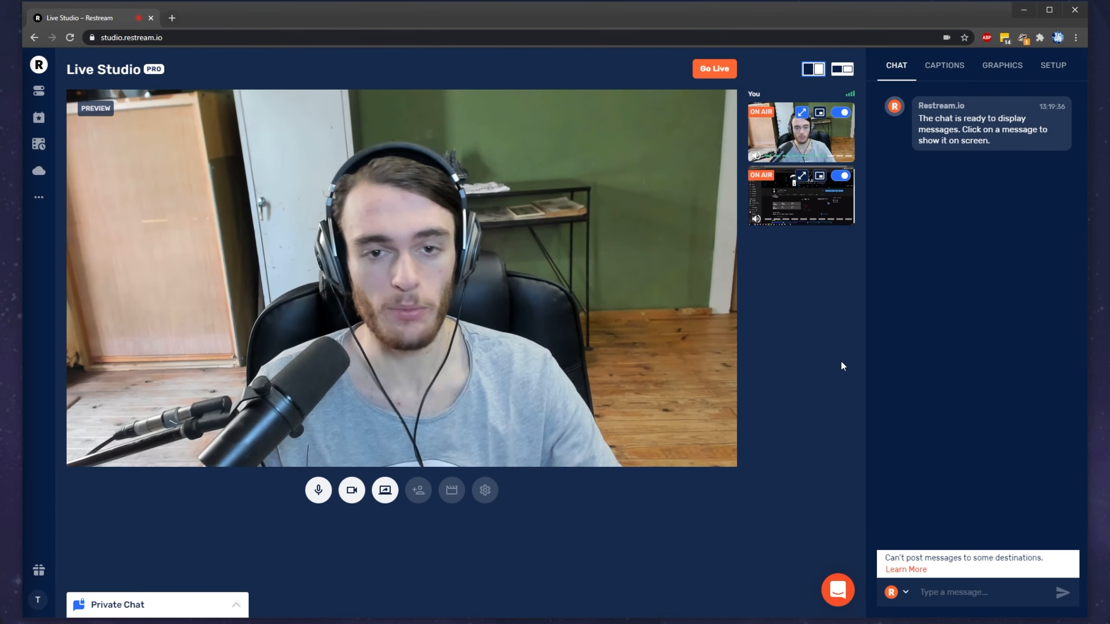
Step: Copy the guest invitation link for the stream and close the Guests pop-up
click(419, 496)
click(491, 426)
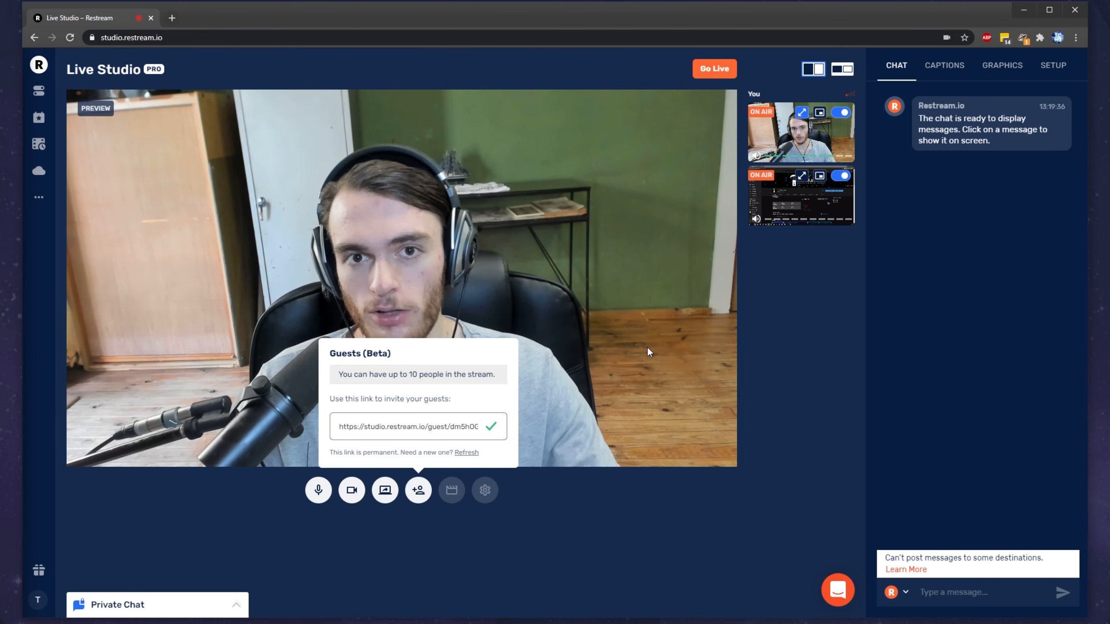
click(710, 307)
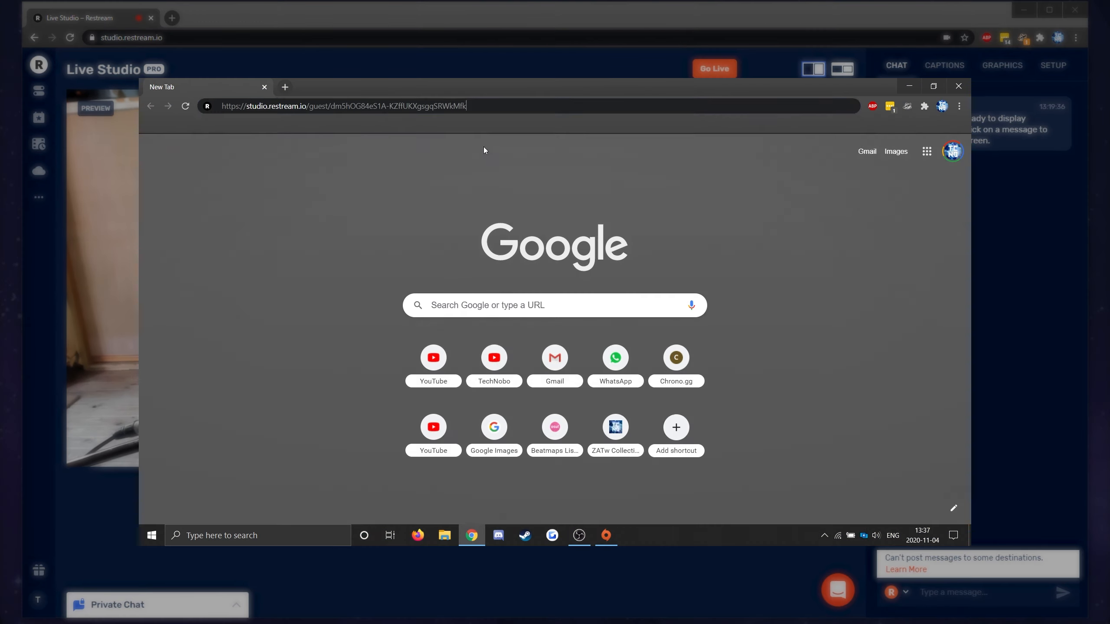
Step: Open the copied guest invitation link in the guest computer's browser and allow camera access
key(ctrl+v)
key(Return)
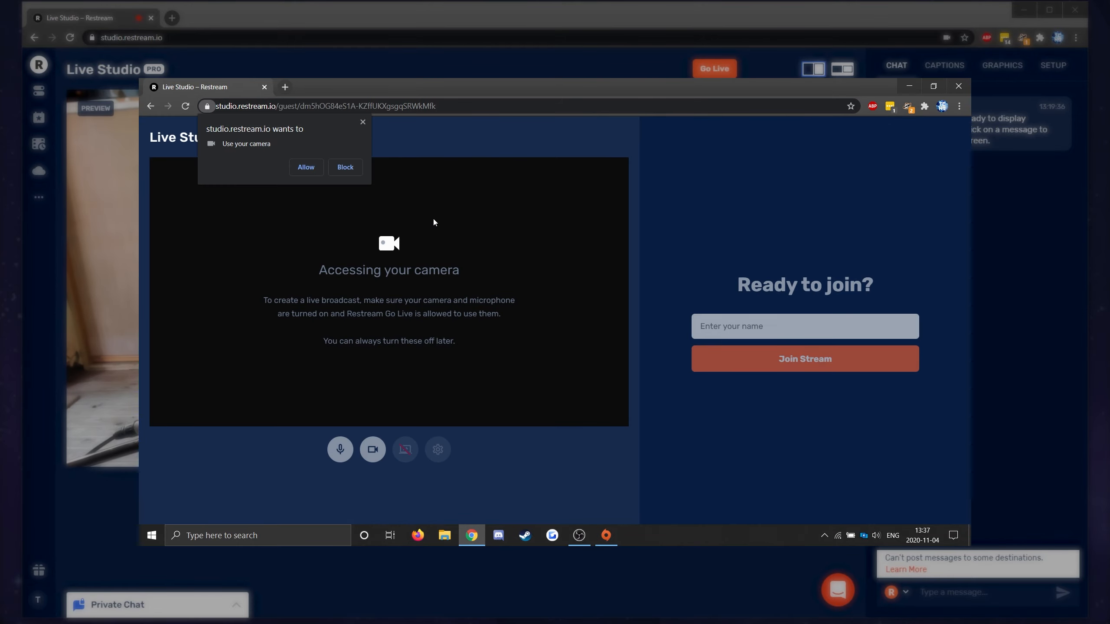
click(317, 172)
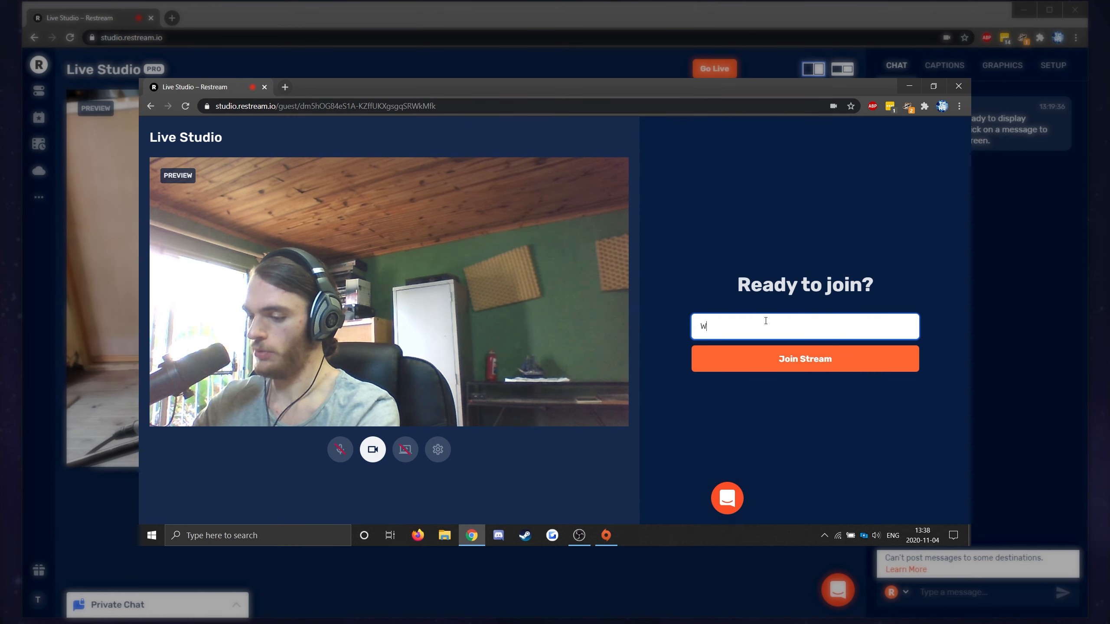
Step: Enter the guest's name and join the stream as a guest
key(BackSpace)
text(y)
click(772, 367)
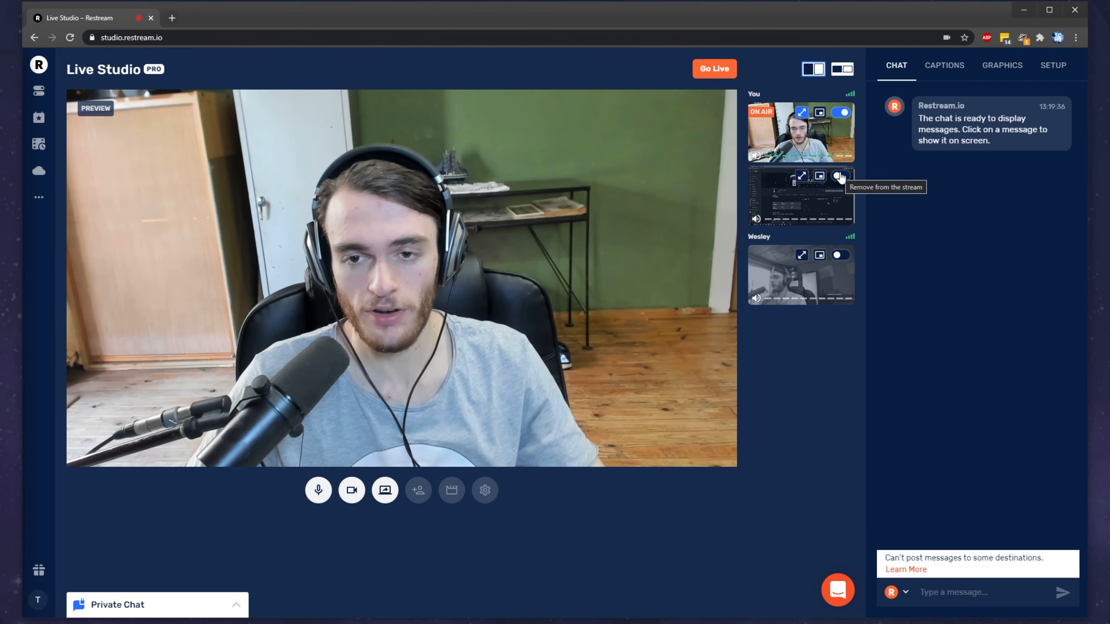
Step: Put the guest's camera on air beside the webcam and turn on the guest's microphone
click(840, 256)
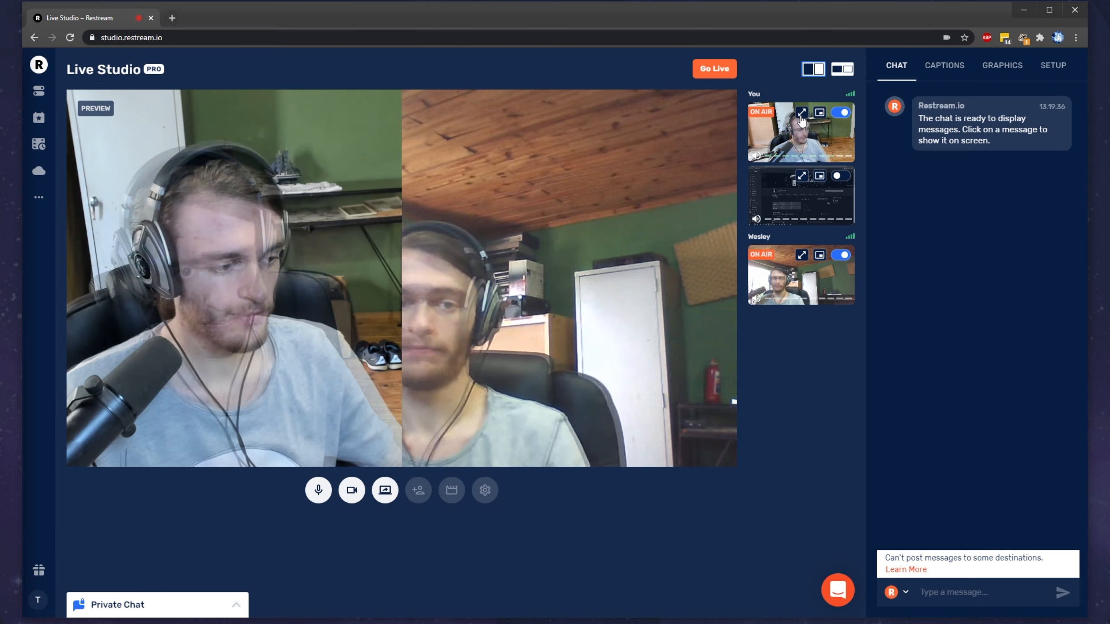
right_click(800, 117)
click(819, 405)
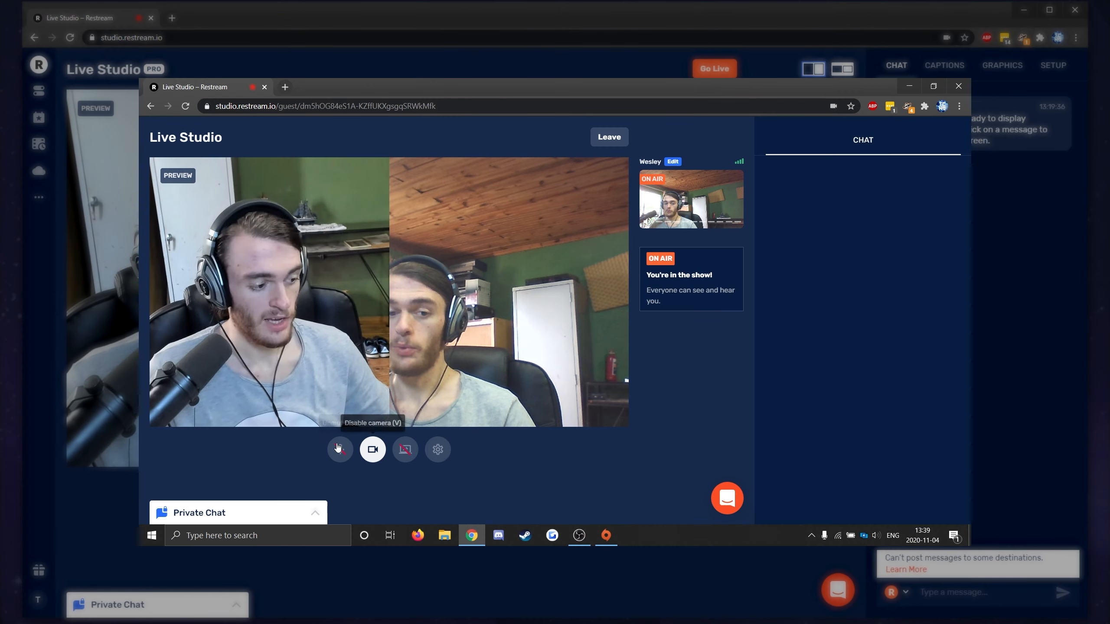
click(340, 451)
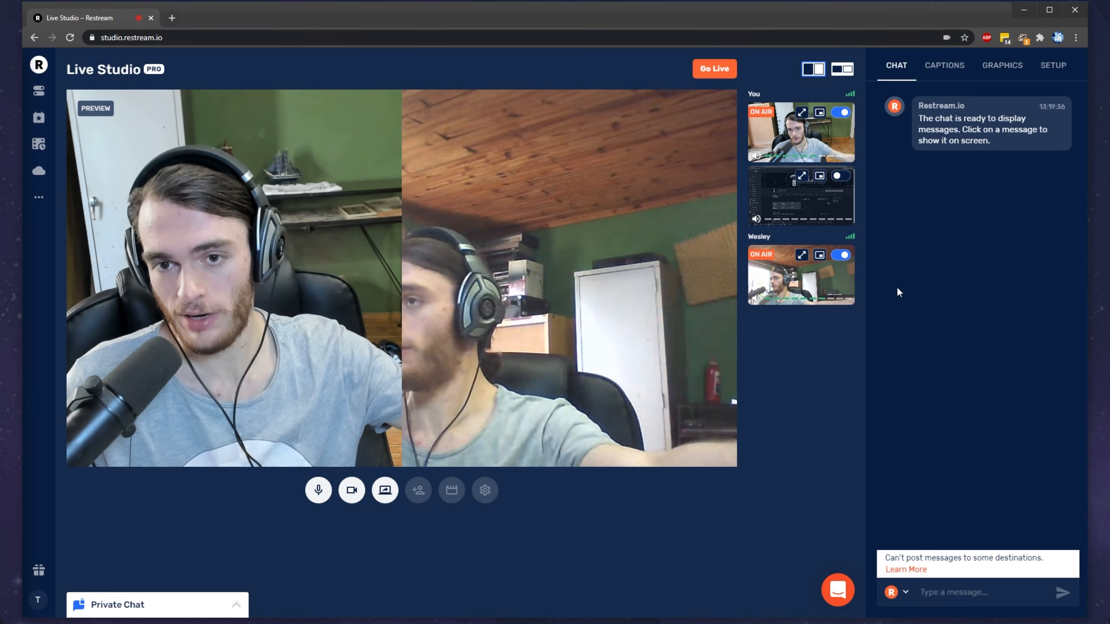
Step: Toggle the shared screen on and off air, and take the guest off the stream with their audio muted
click(841, 176)
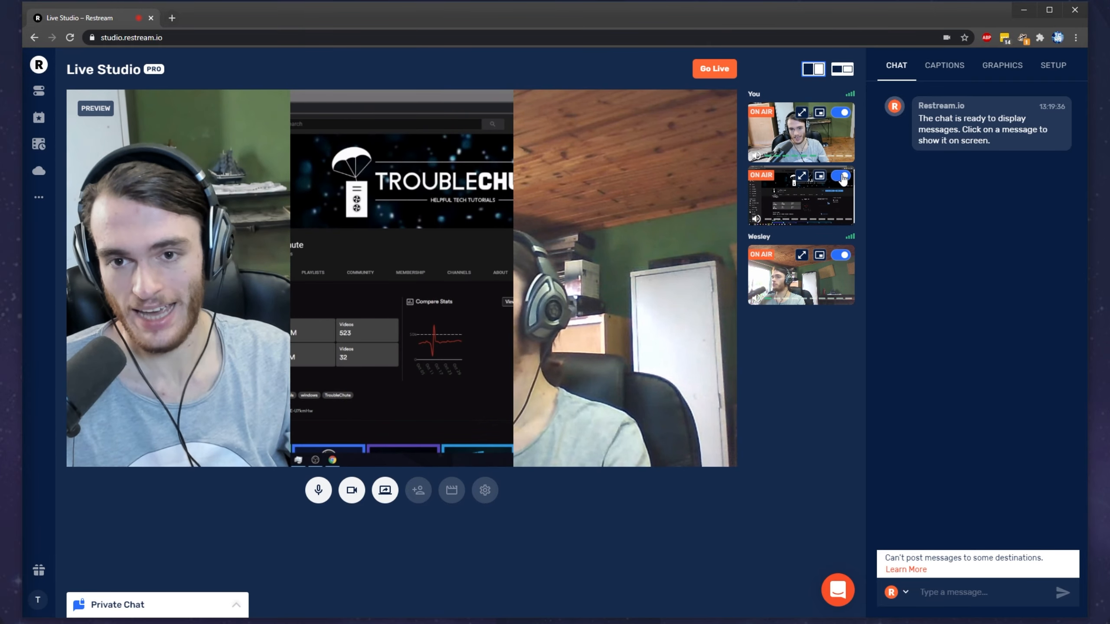
click(841, 176)
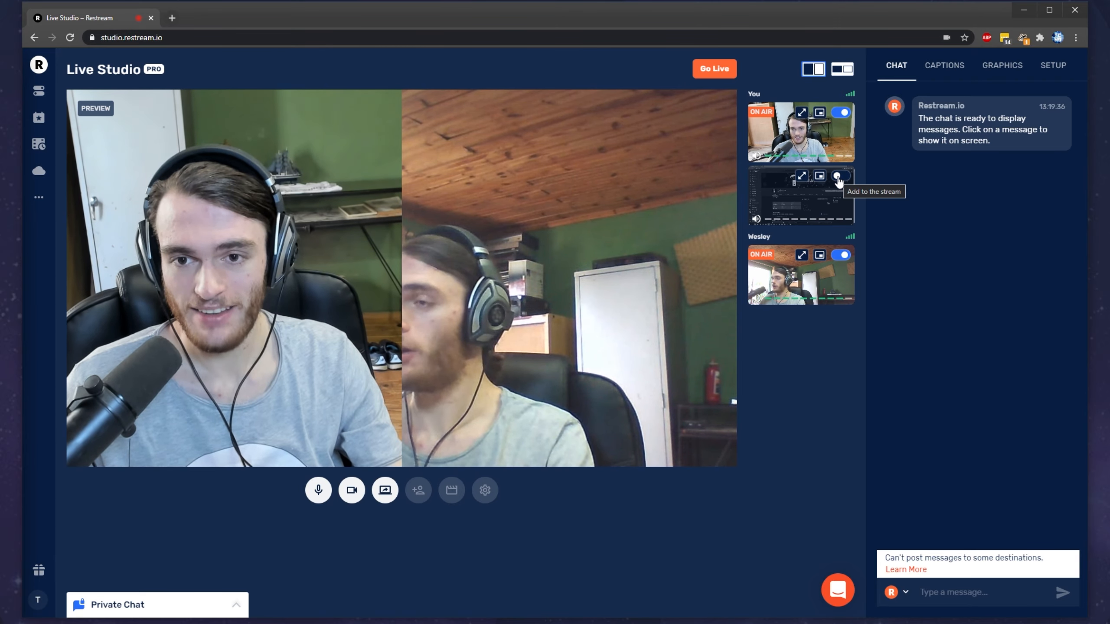
click(841, 257)
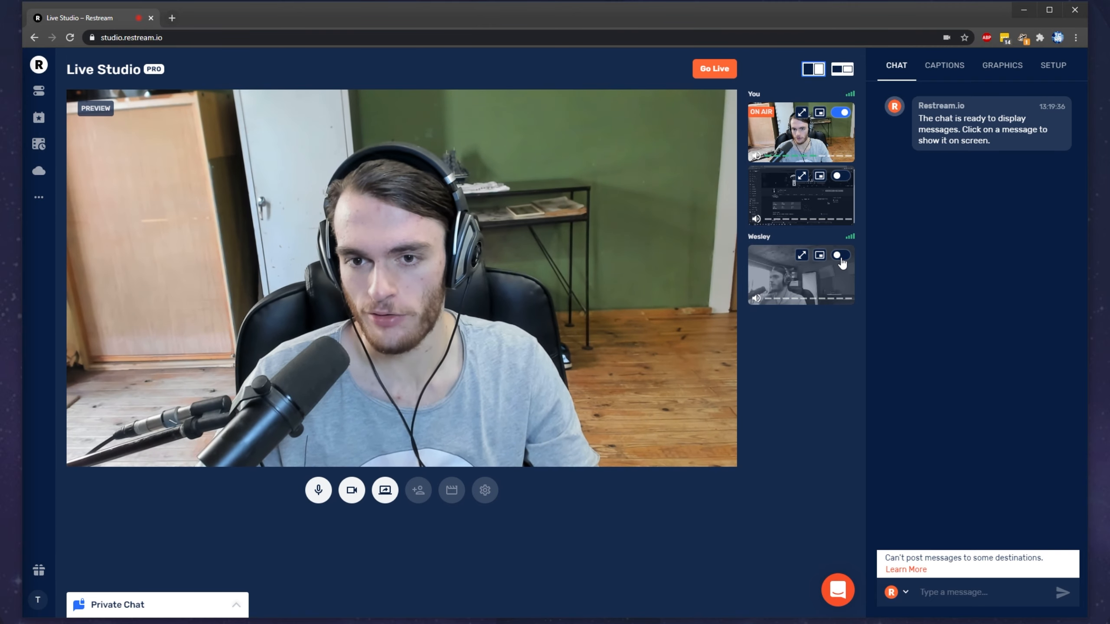
click(757, 299)
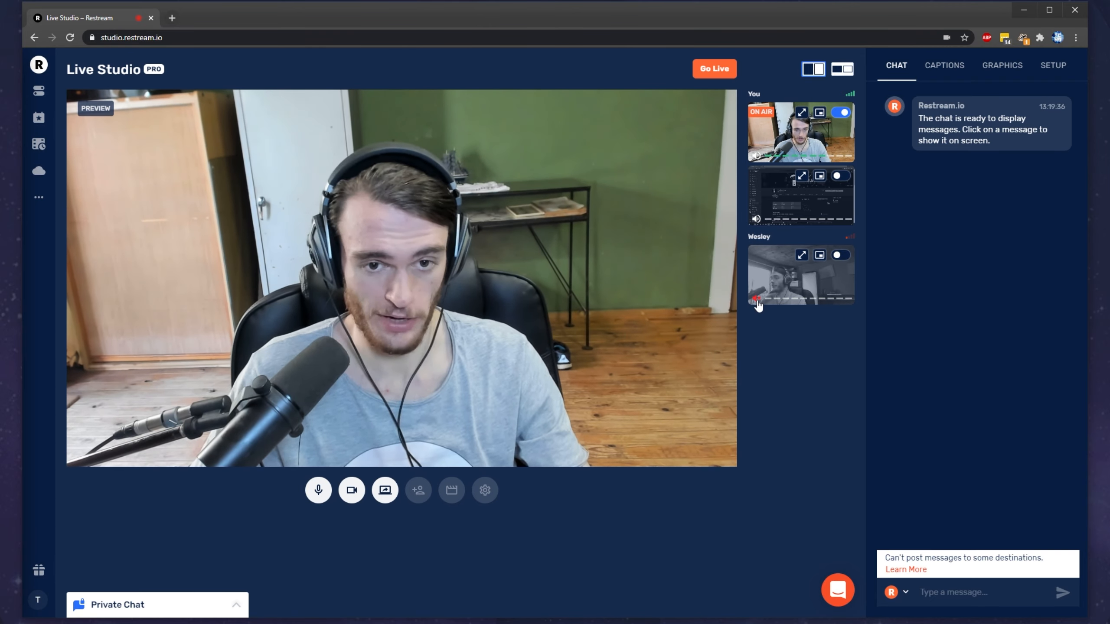
Step: Go live with the webcam as the only source on air and check the chat message's display option
click(714, 70)
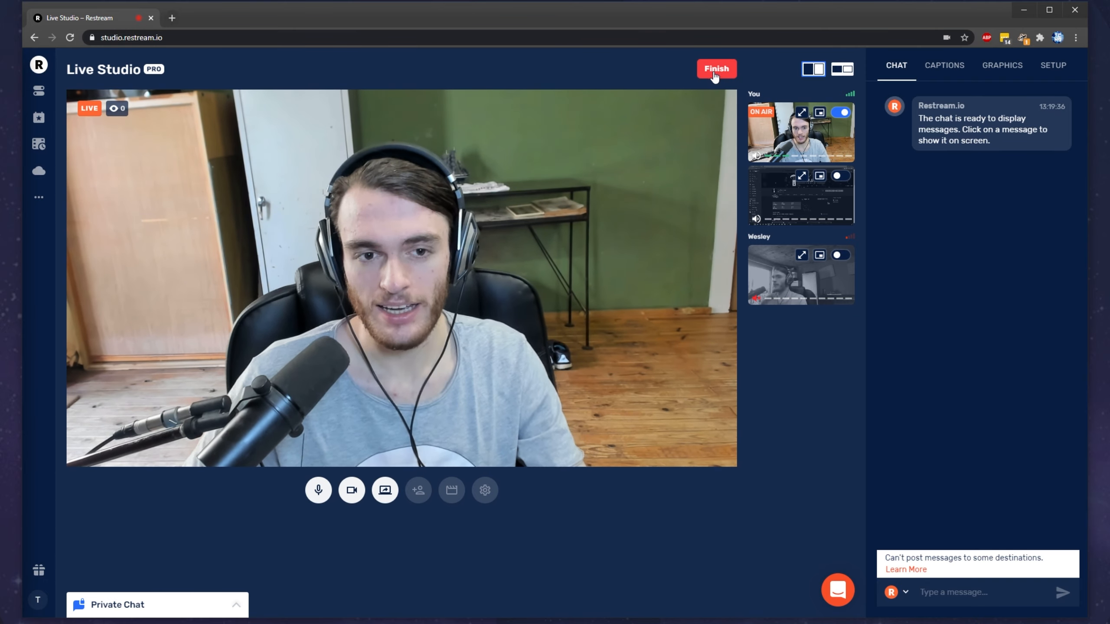
mouse_move(984, 111)
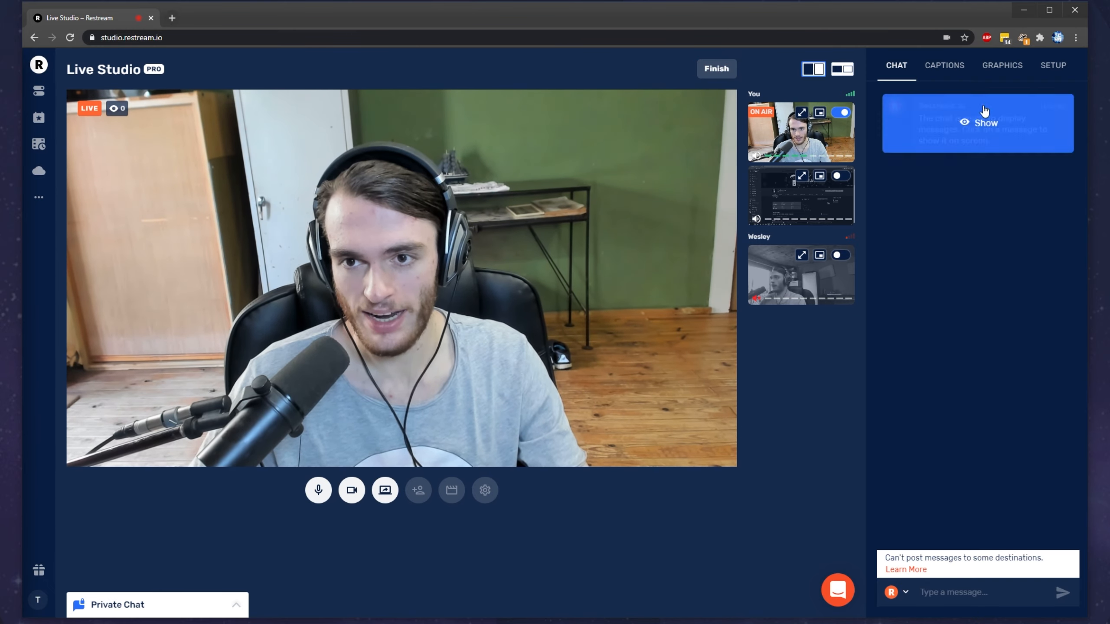
Step: Switch to YouTube Studio in a new tab and open the details of the Test Live stream
click(171, 20)
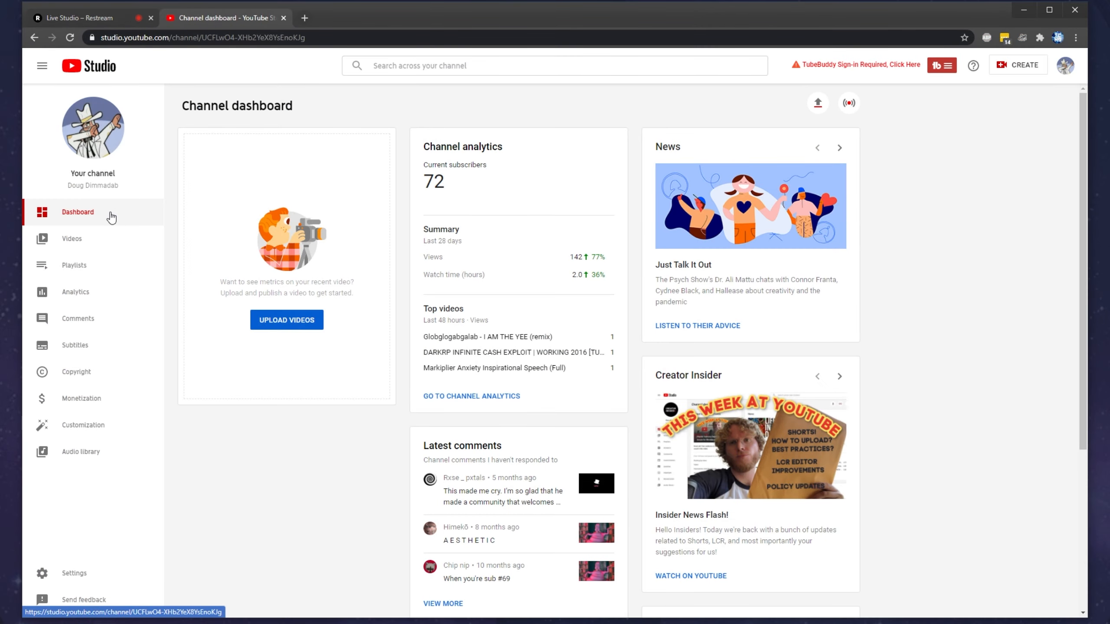
click(105, 246)
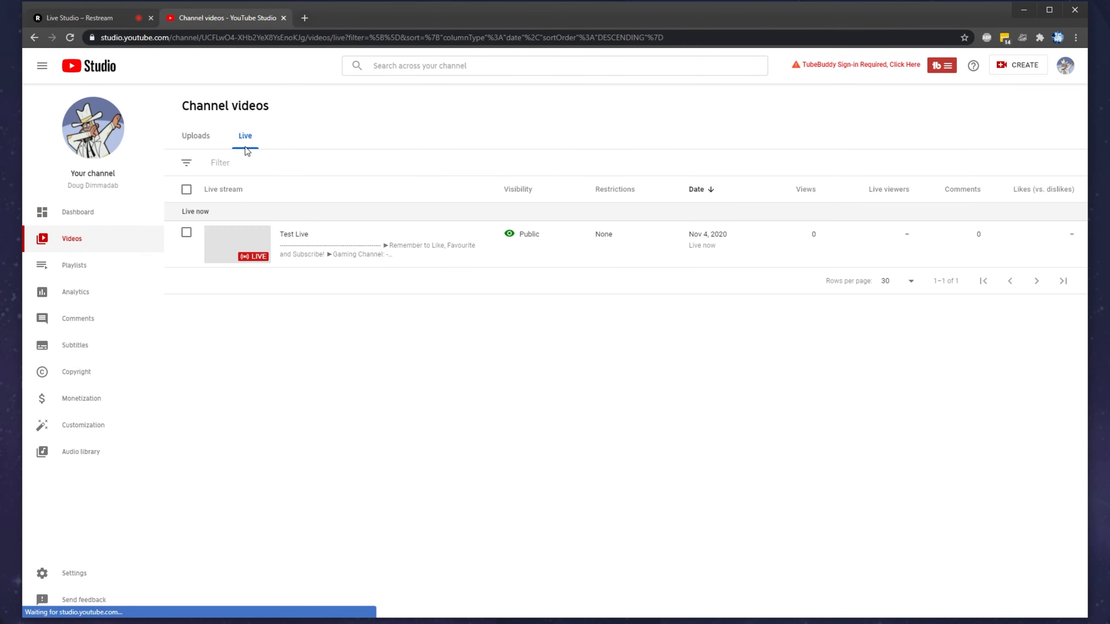
click(290, 242)
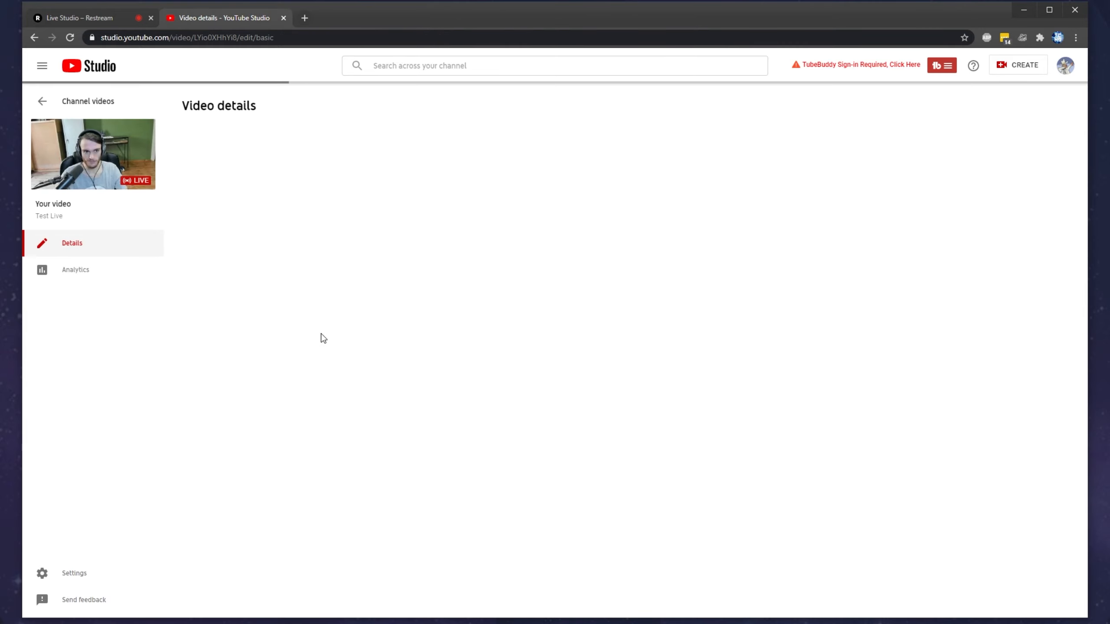
Step: Set the Test Live stream's visibility to Unlisted, save the change, and open its YouTube video link
click(687, 386)
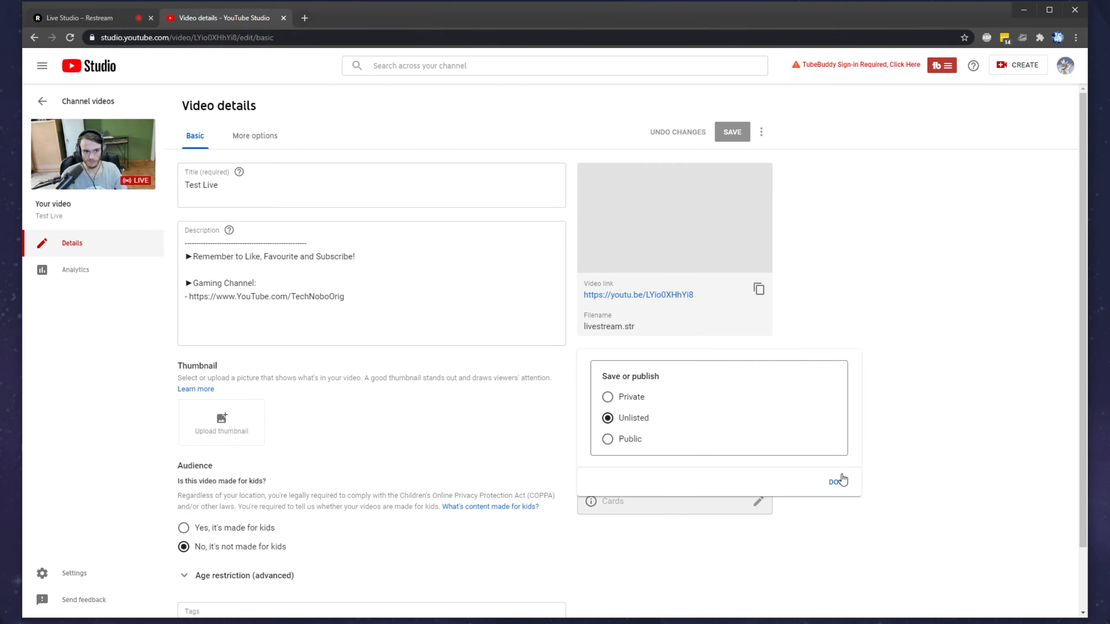
click(842, 480)
click(732, 131)
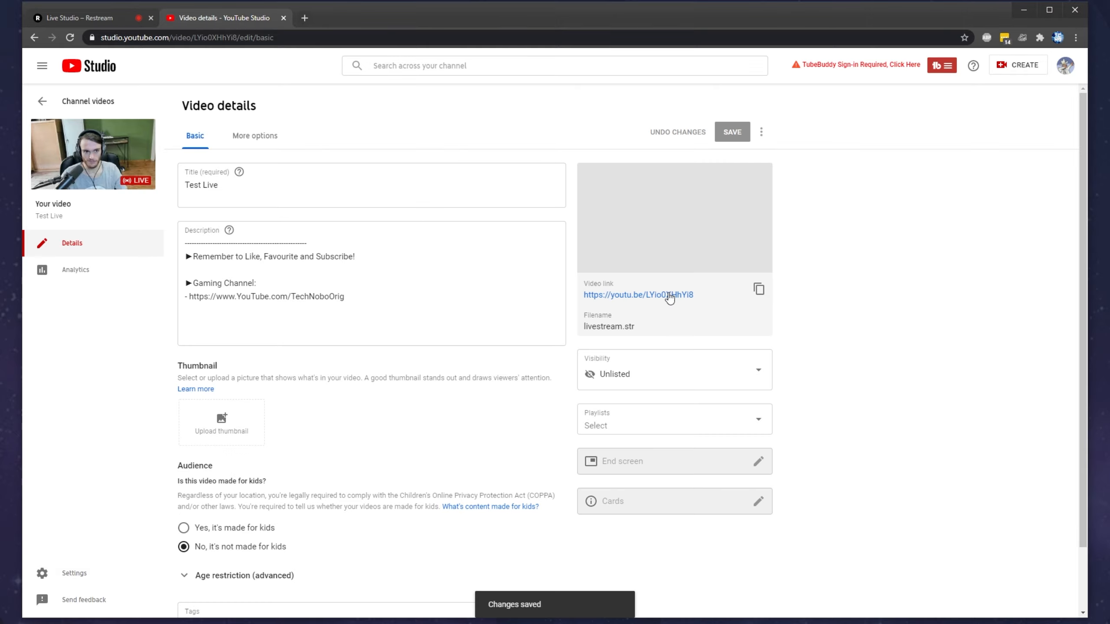
click(667, 298)
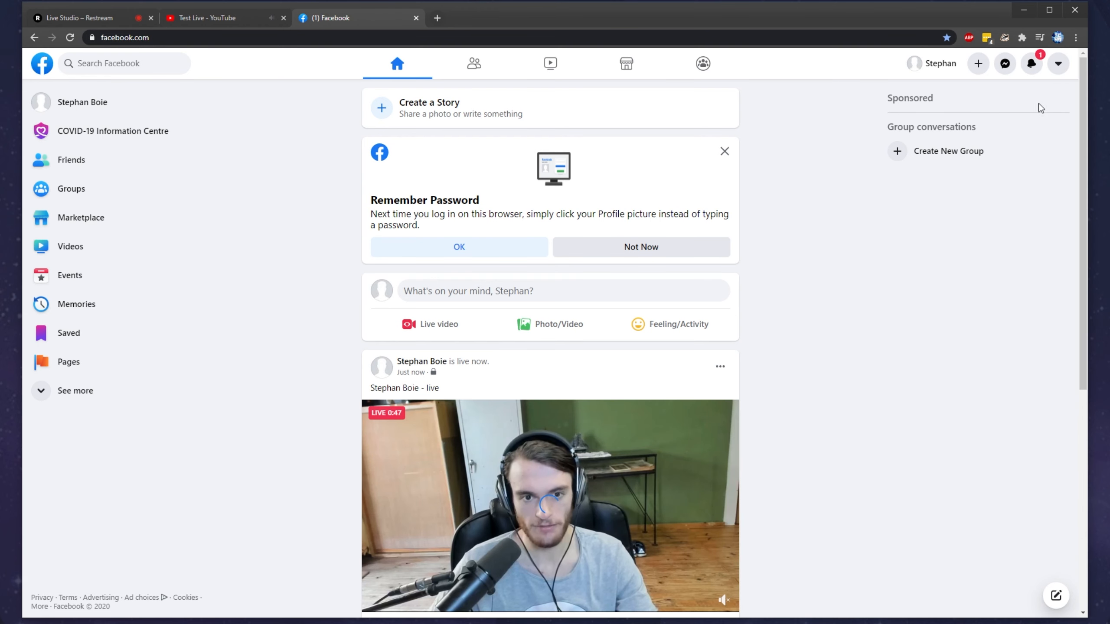
Step: Open the live video post on Facebook for editing in Live Producer and complete its introduction
scroll(444, 278, down, 3)
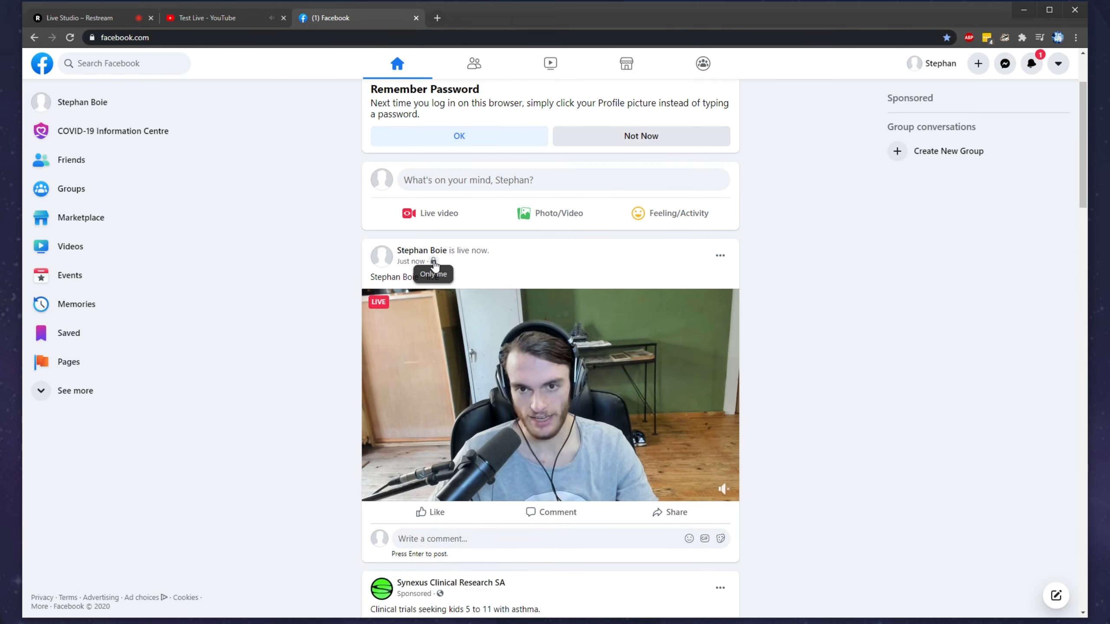
scroll(475, 311, down, 1)
click(720, 201)
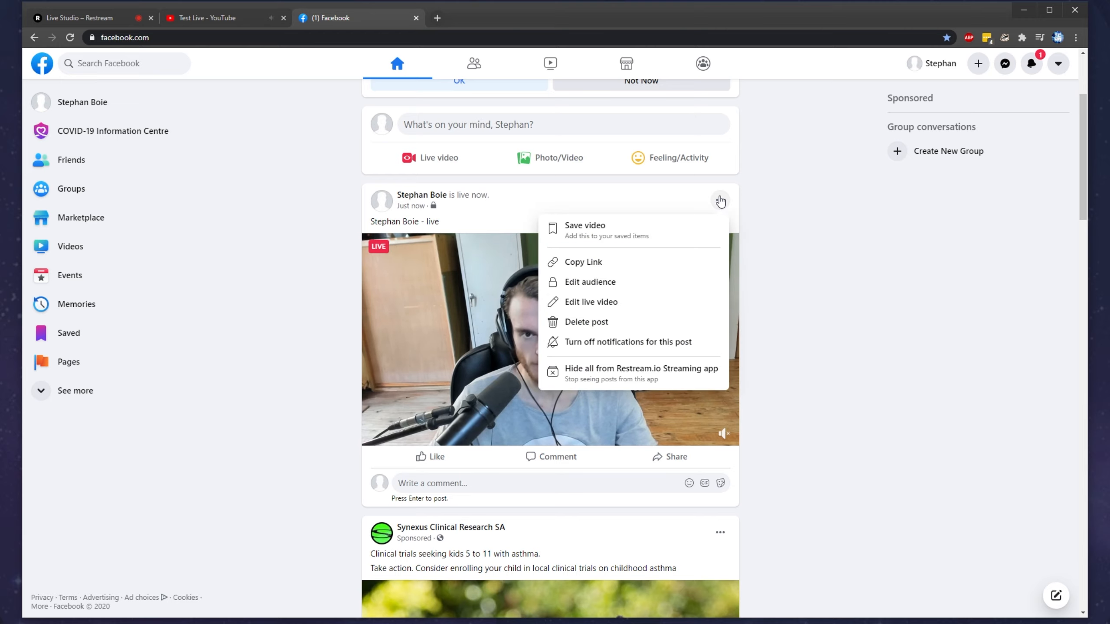
click(633, 309)
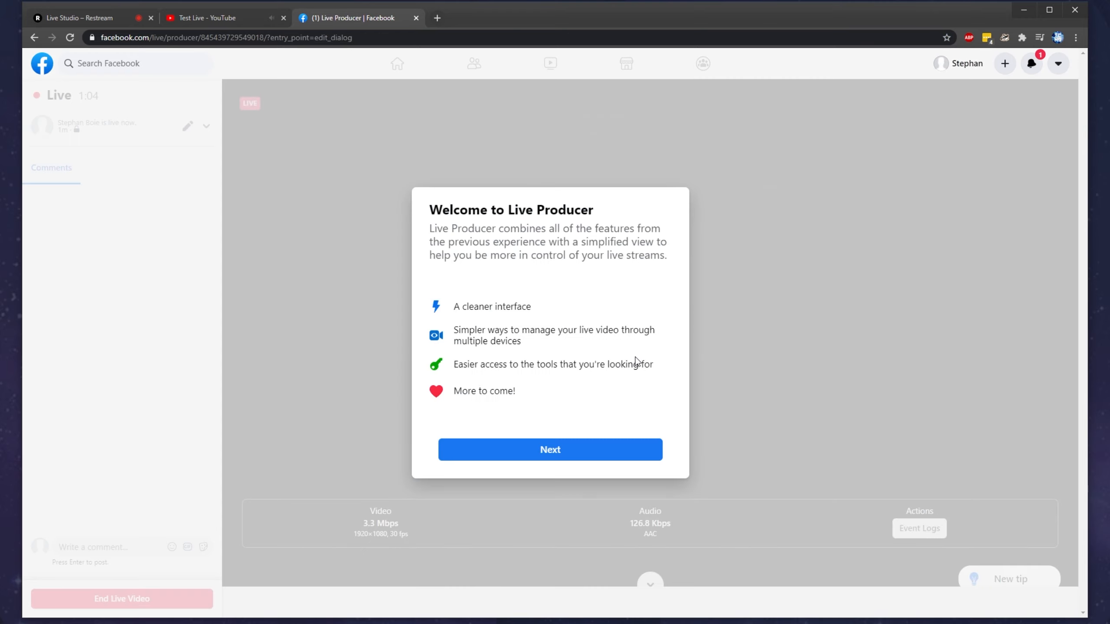
click(592, 453)
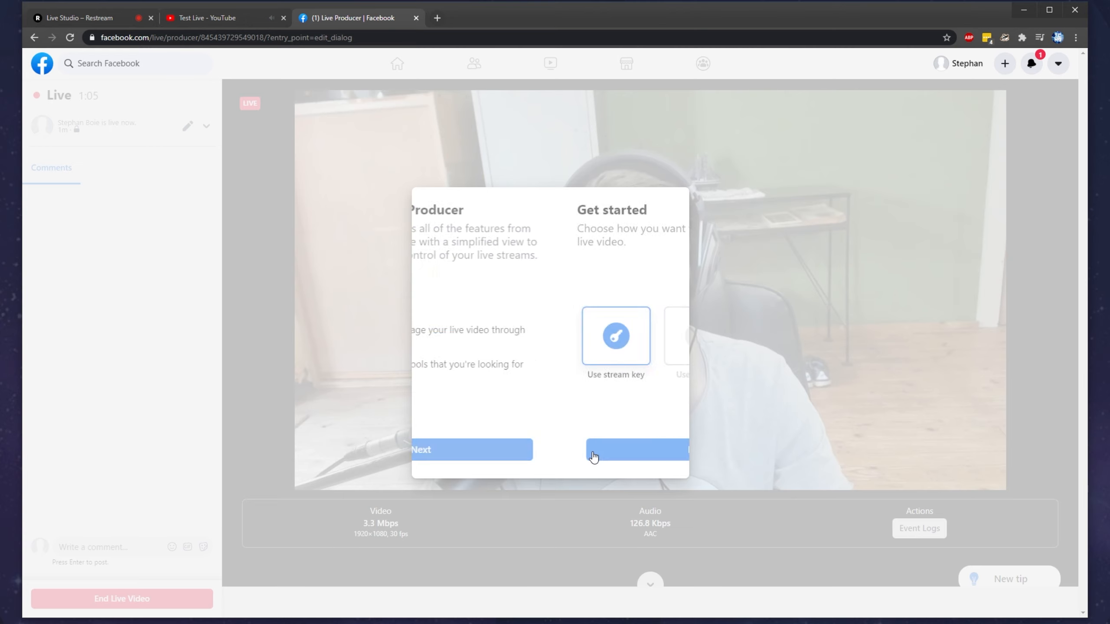
click(592, 454)
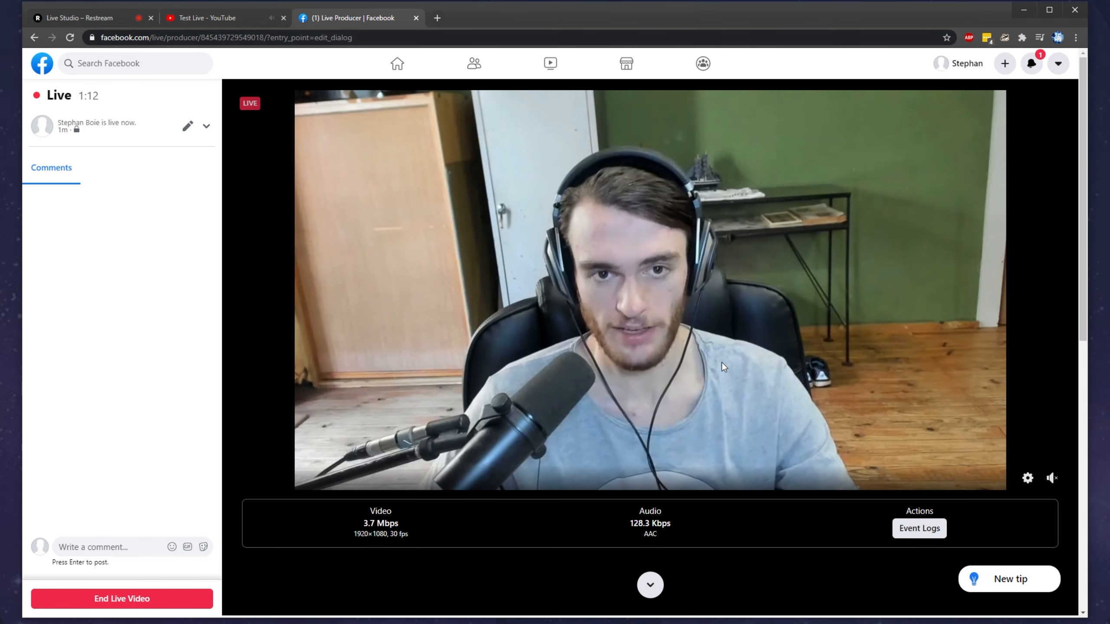
Step: Examine the Facebook stream's video and audio bit rates, stream health metrics and event logs
drag(369, 508, 398, 534)
drag(629, 524, 733, 533)
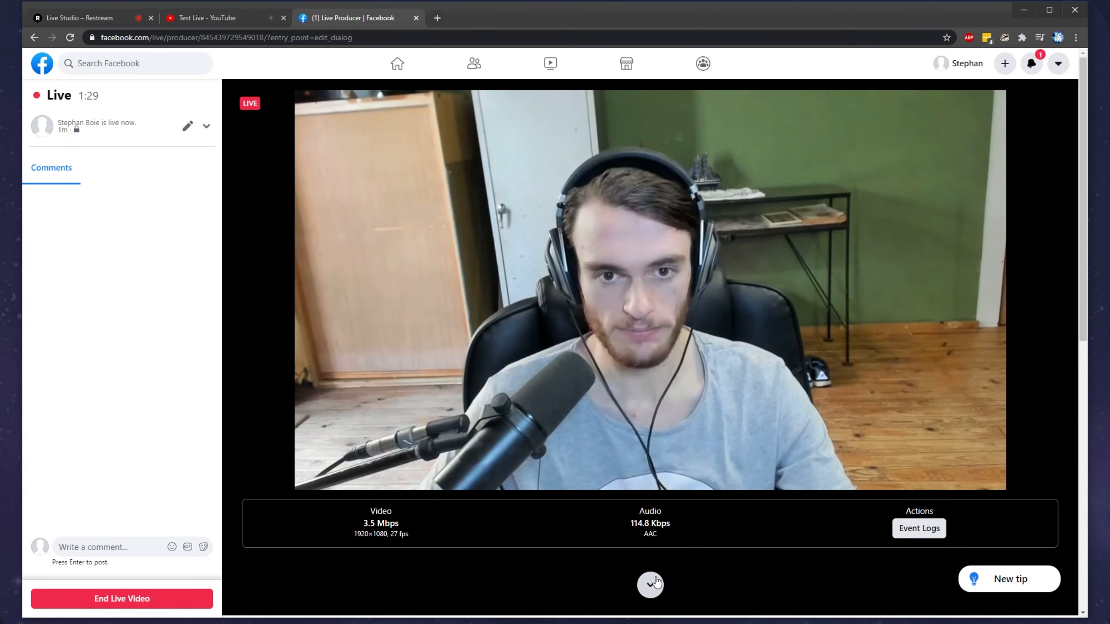
scroll(467, 122, down, 10)
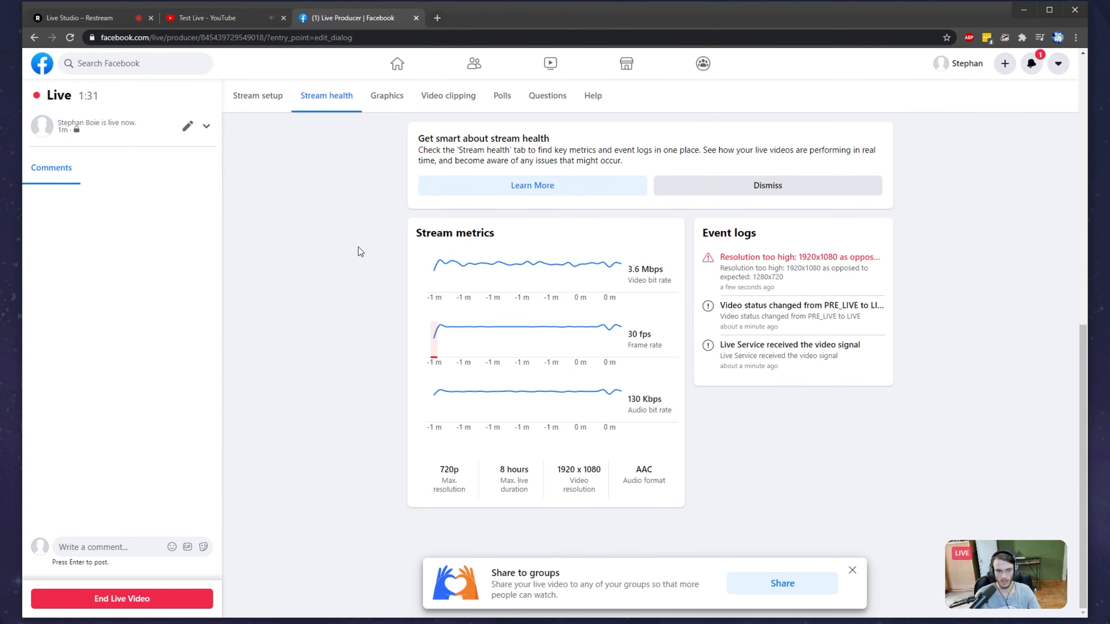
mouse_move(587, 328)
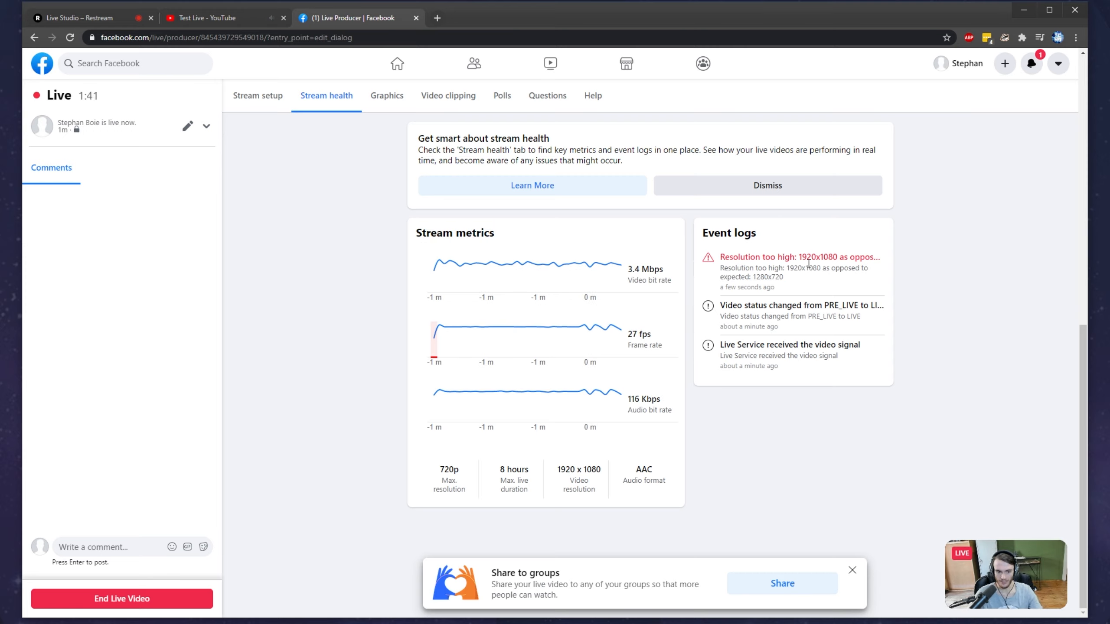
scroll(821, 281, up, 10)
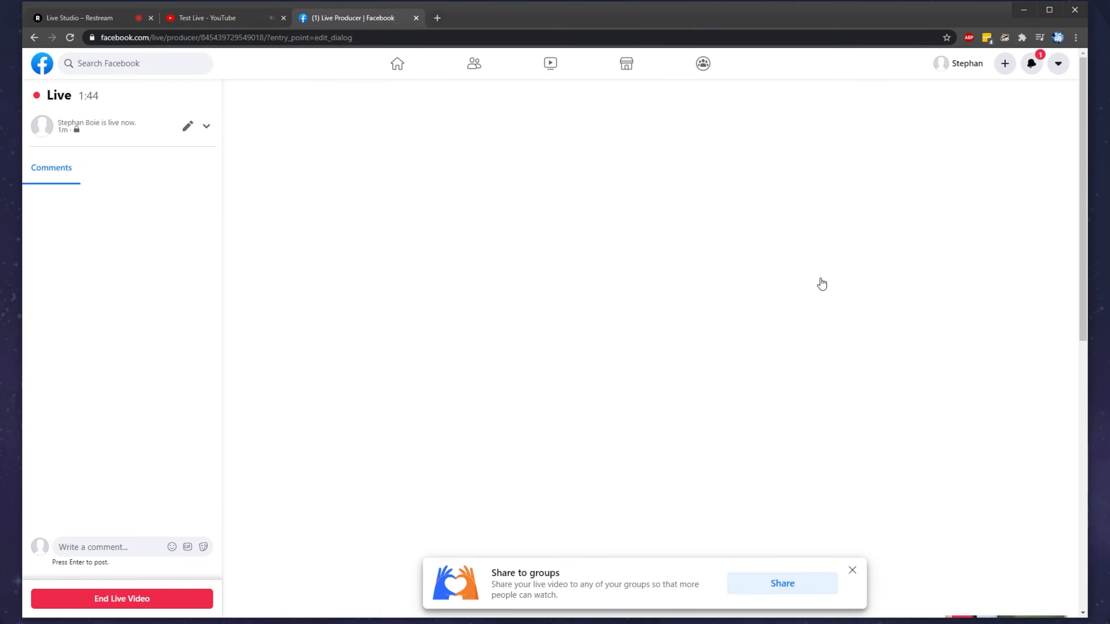
Step: Open the streaming account's Twitch channel in a new tab and check the live picture on Twitch, Facebook and YouTube
click(437, 17)
text(twitch.tv/A)
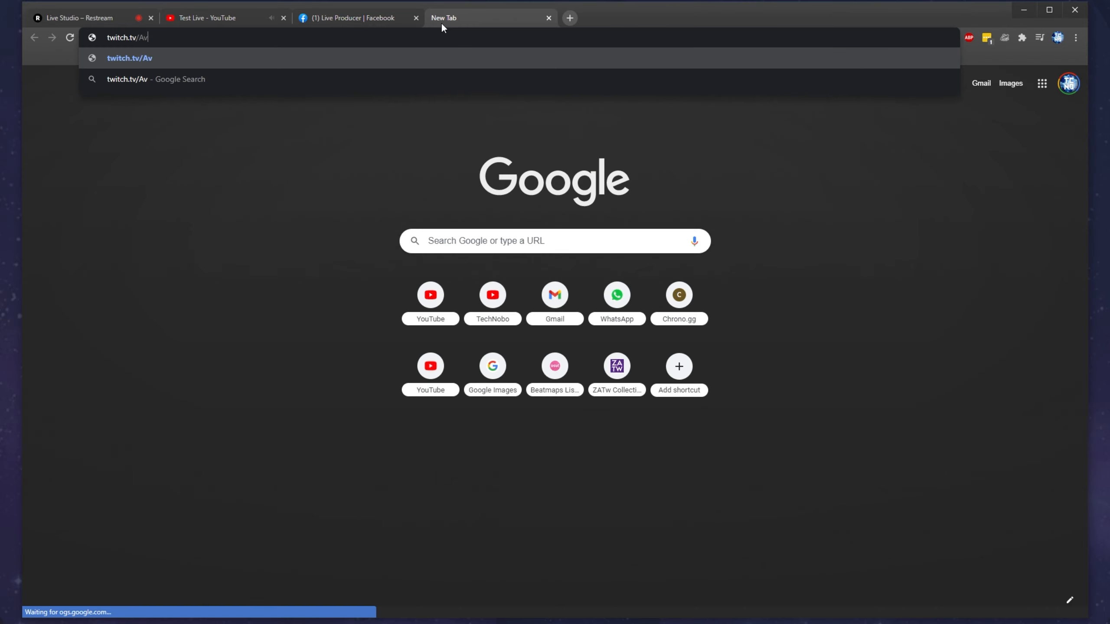
key(Return)
click(114, 20)
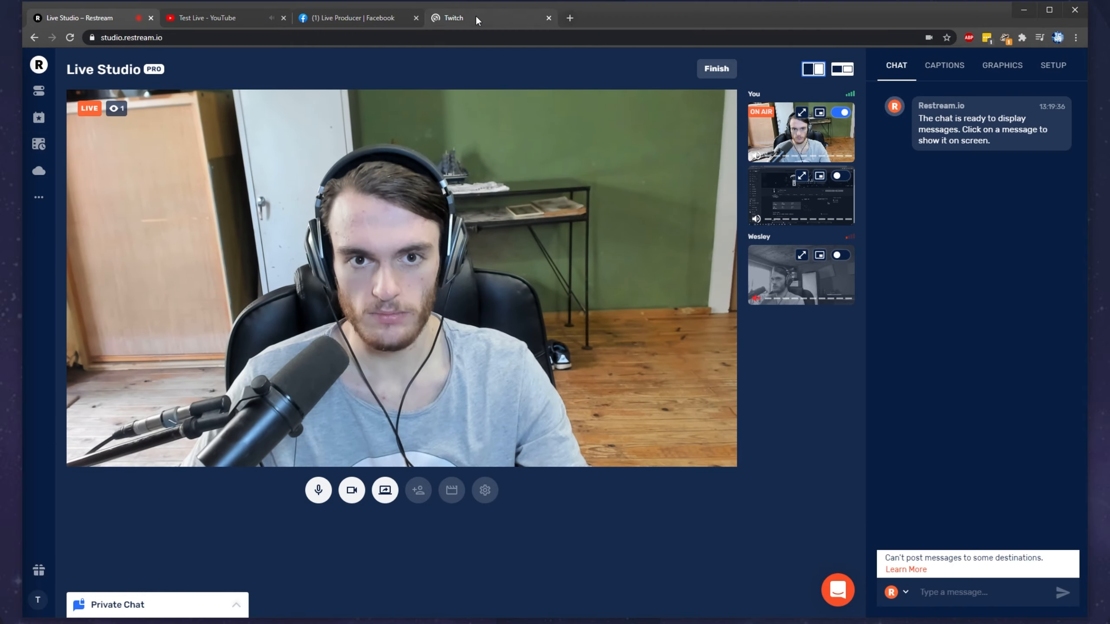
click(475, 14)
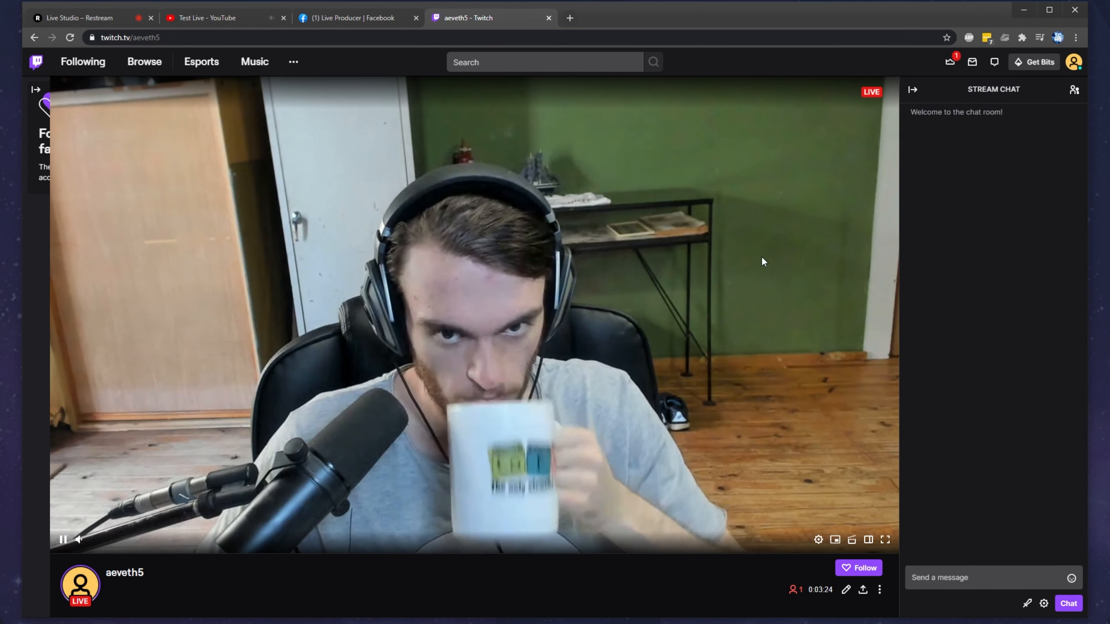
click(359, 16)
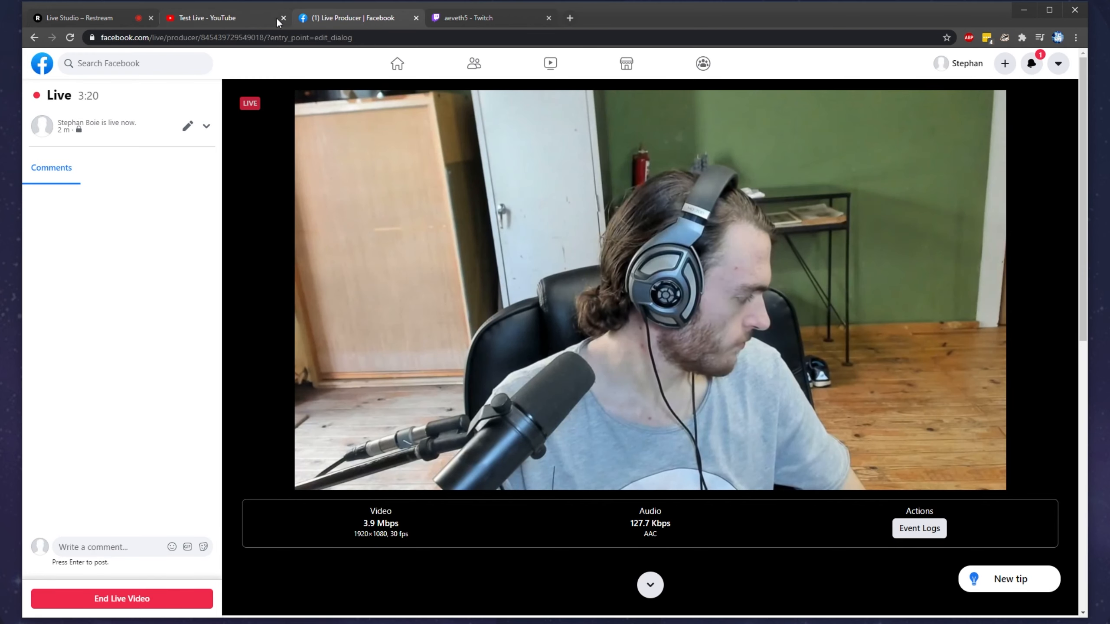
click(249, 16)
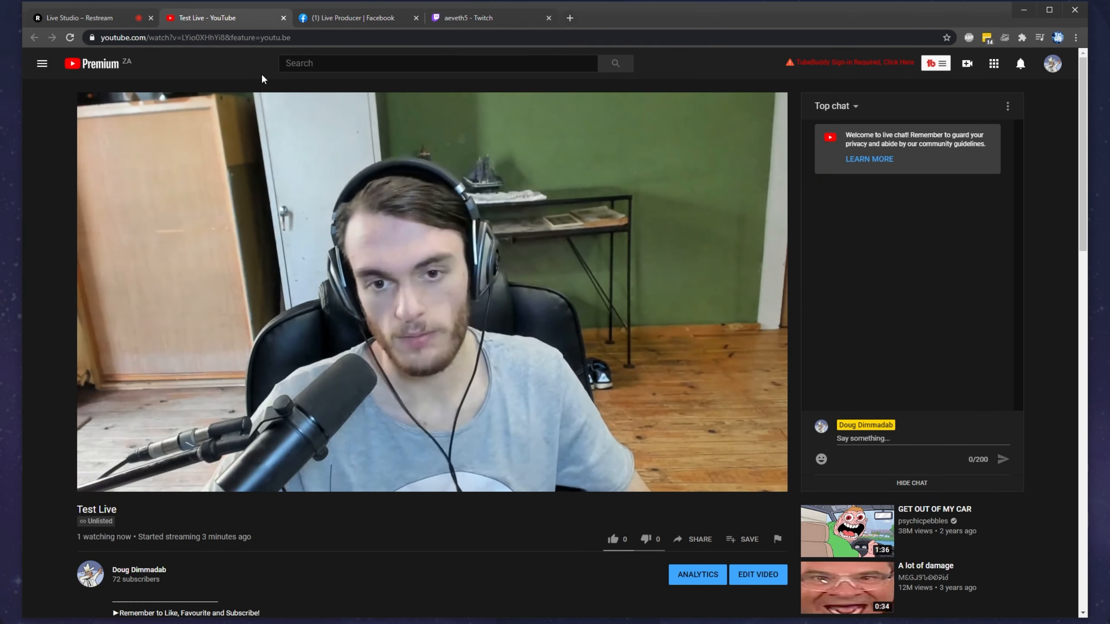
Step: Return to Restream Live Studio and send the chat message "Hello" to the connected destinations
click(112, 13)
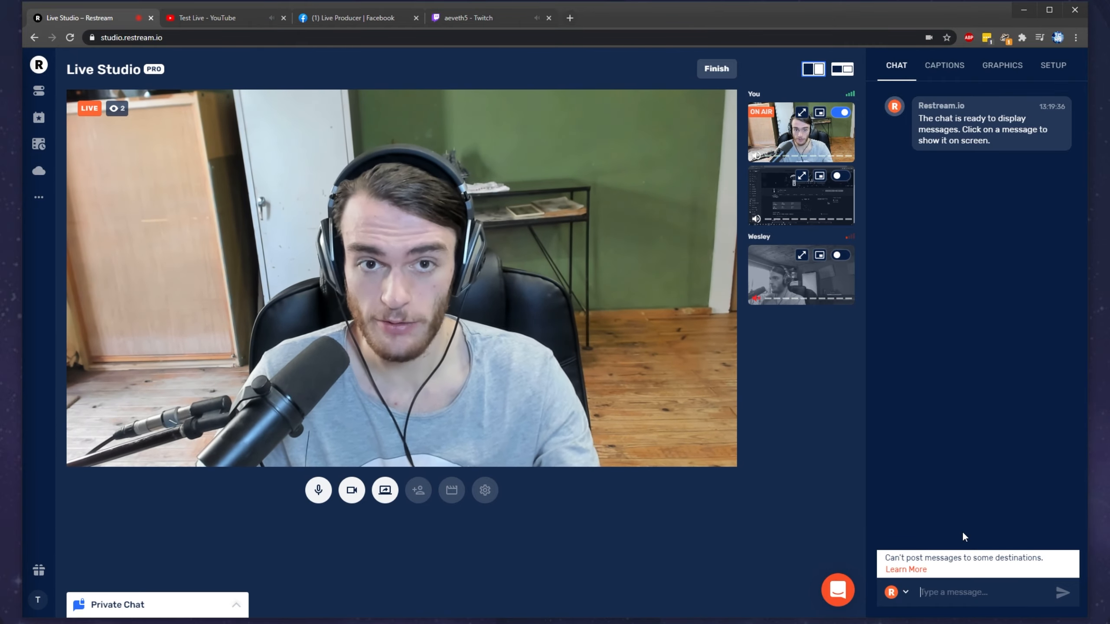
text(Hello)
key(Return)
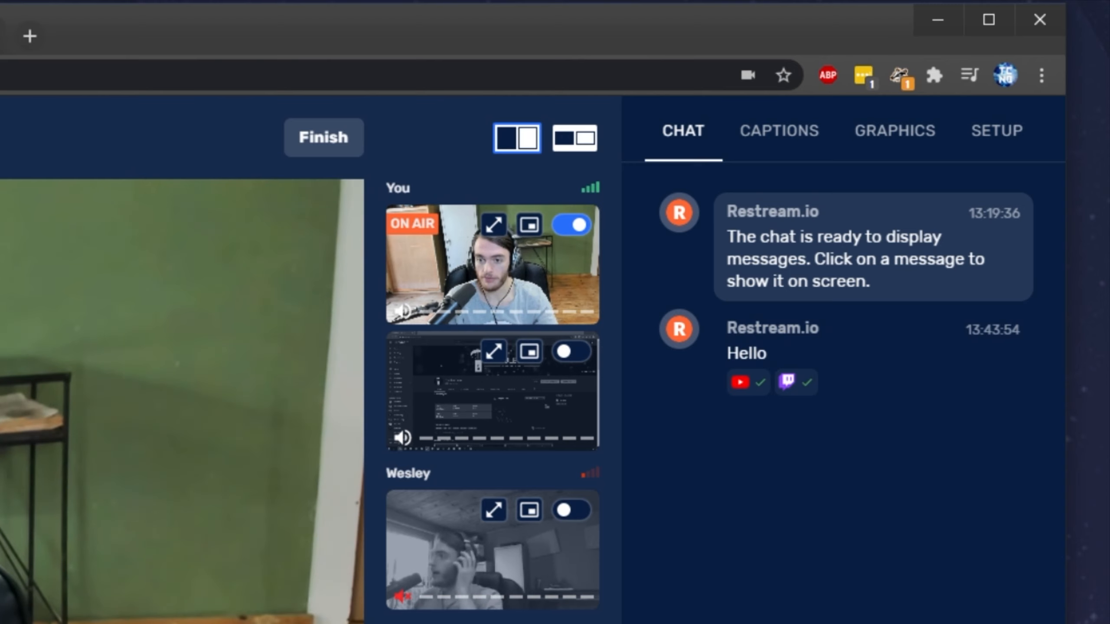
Step: Check the live chats on YouTube, Facebook and Twitch for the "Hello" message
click(233, 19)
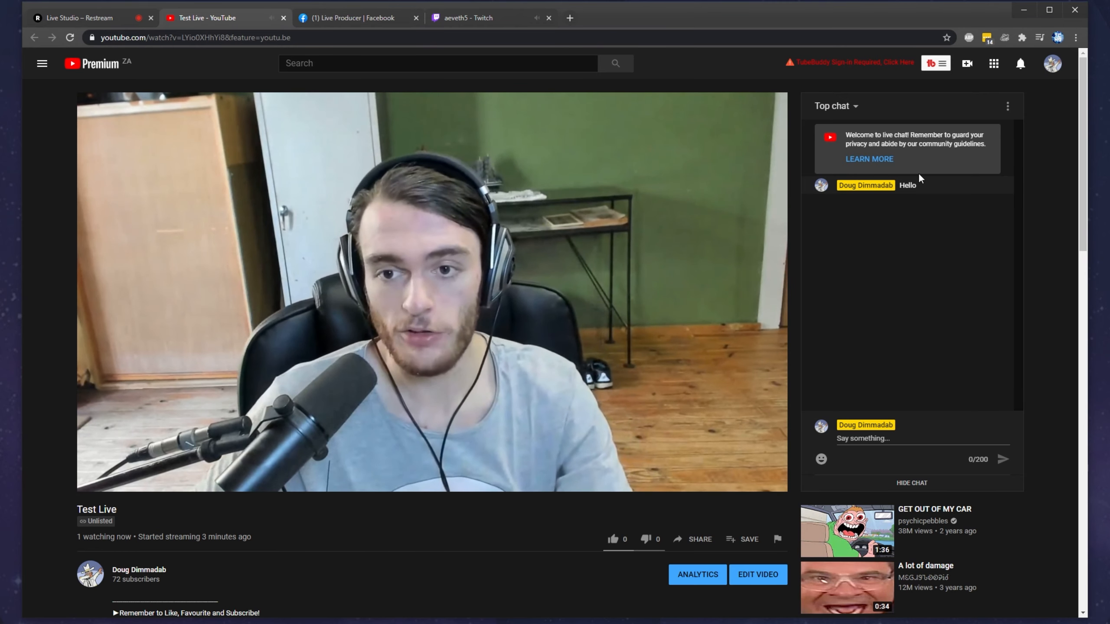
click(339, 18)
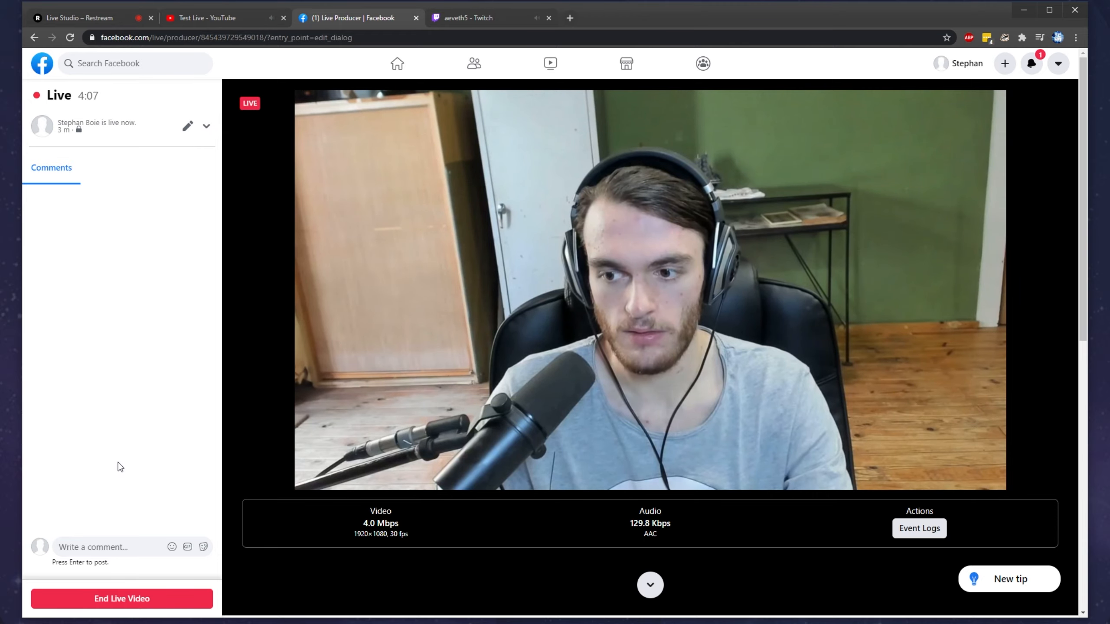
key(ctrl+Tab)
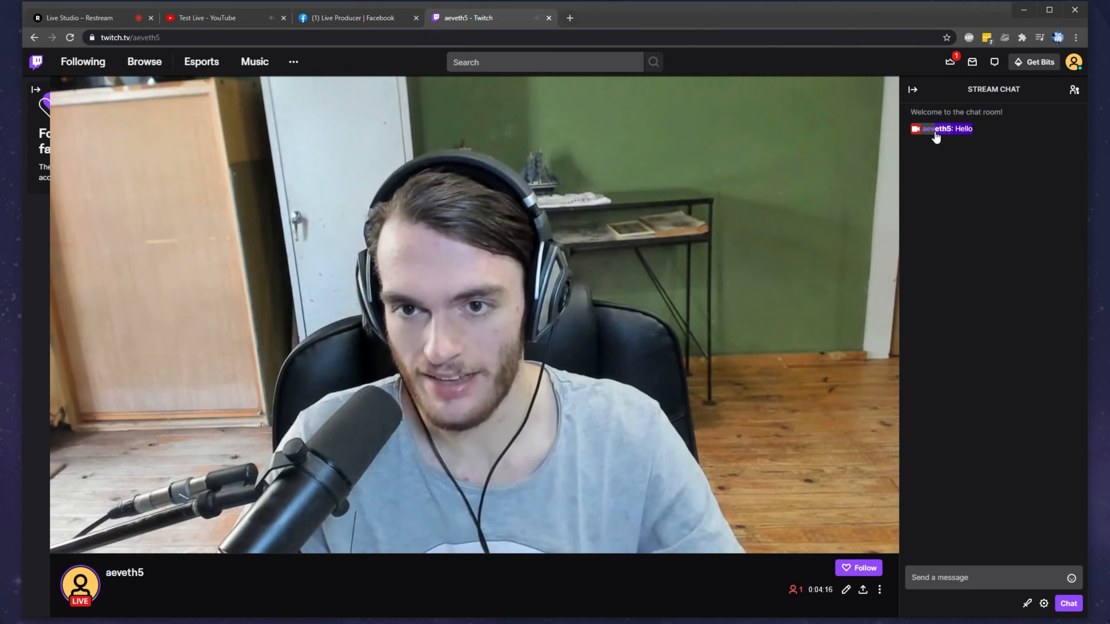
Step: Post the message "Hello from Twitcher" in the Twitch stream chat
click(940, 223)
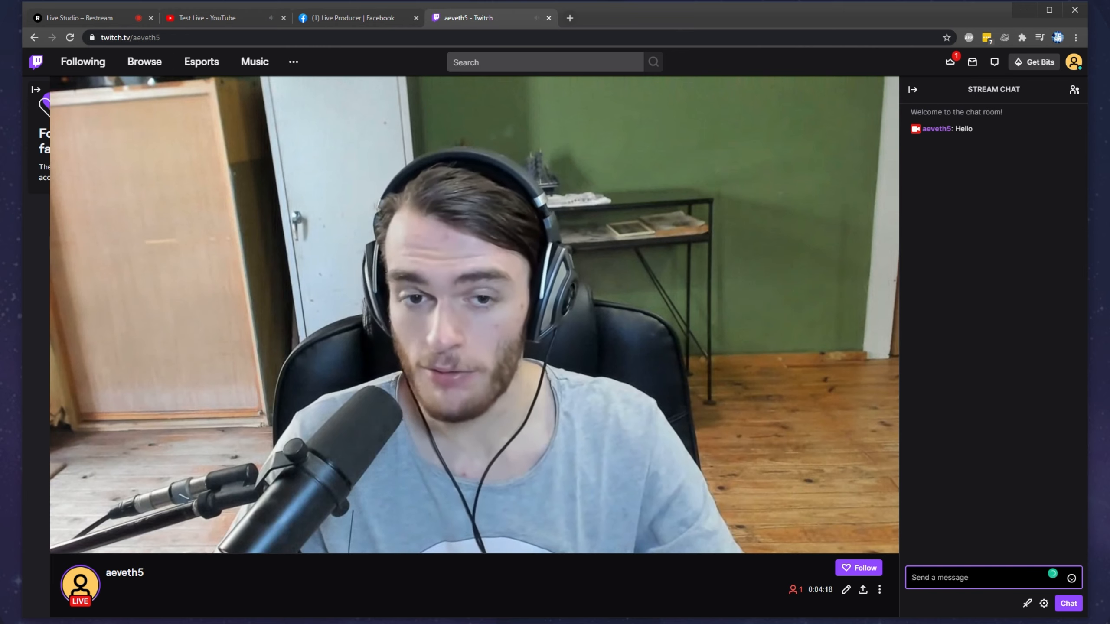
text(rom Tw)
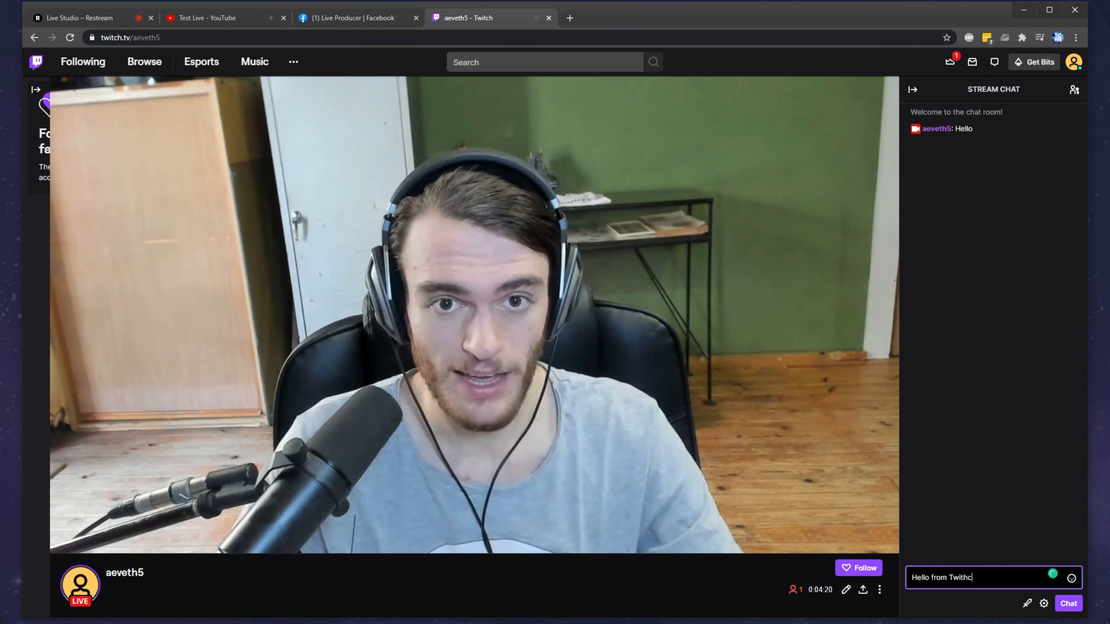
text(itch)
key(Return)
Step: Post the comment "Hello from Facebook" on the live video in Facebook Live Producer
click(359, 20)
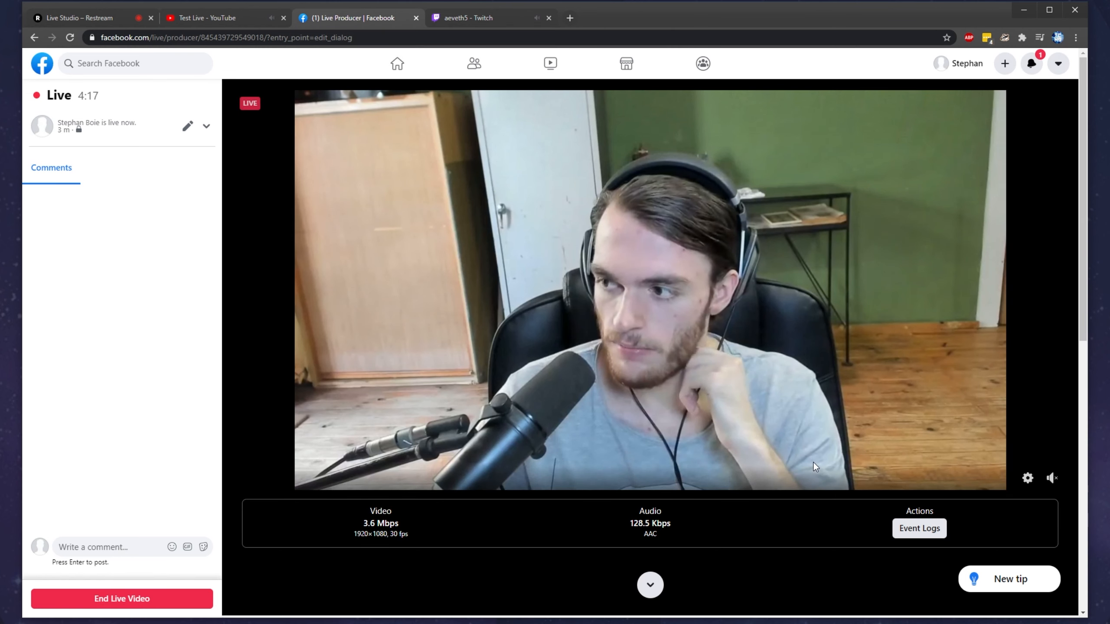
click(112, 547)
text(Hell)
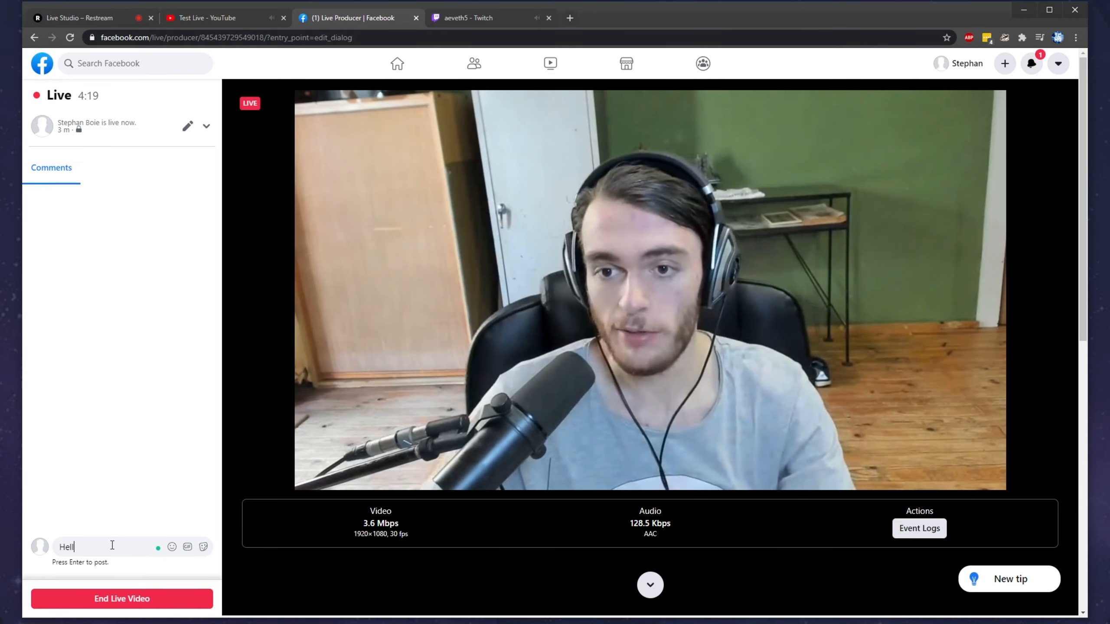
text(o from Facebook)
key(Return)
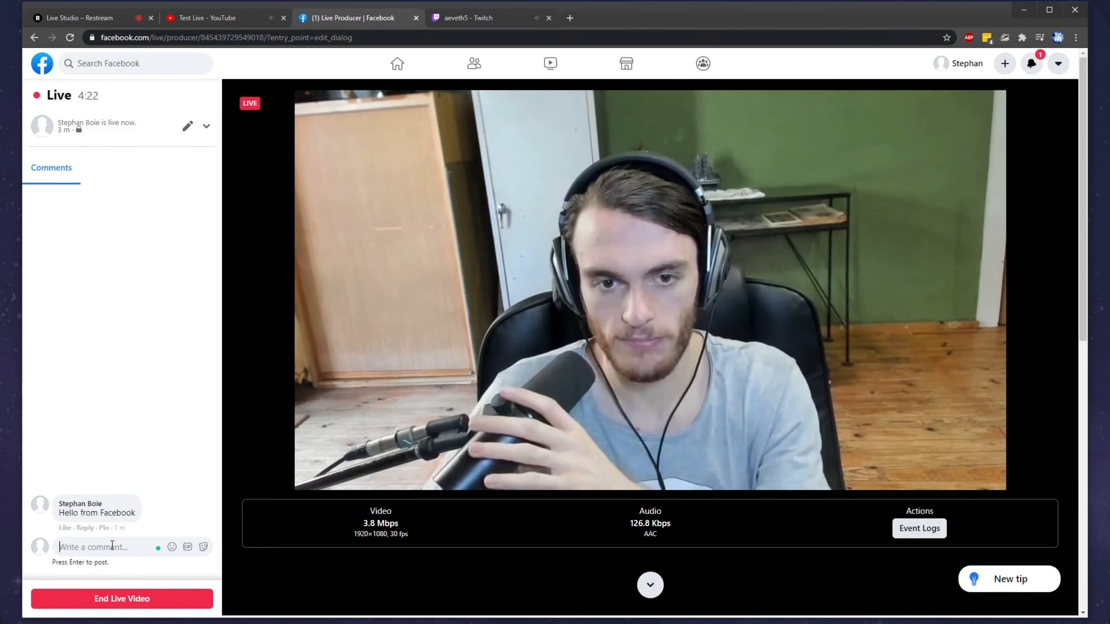
Step: Post "Hello from YouTube" in the YouTube live chat and review the combined chat in Restream Live Studio
click(231, 19)
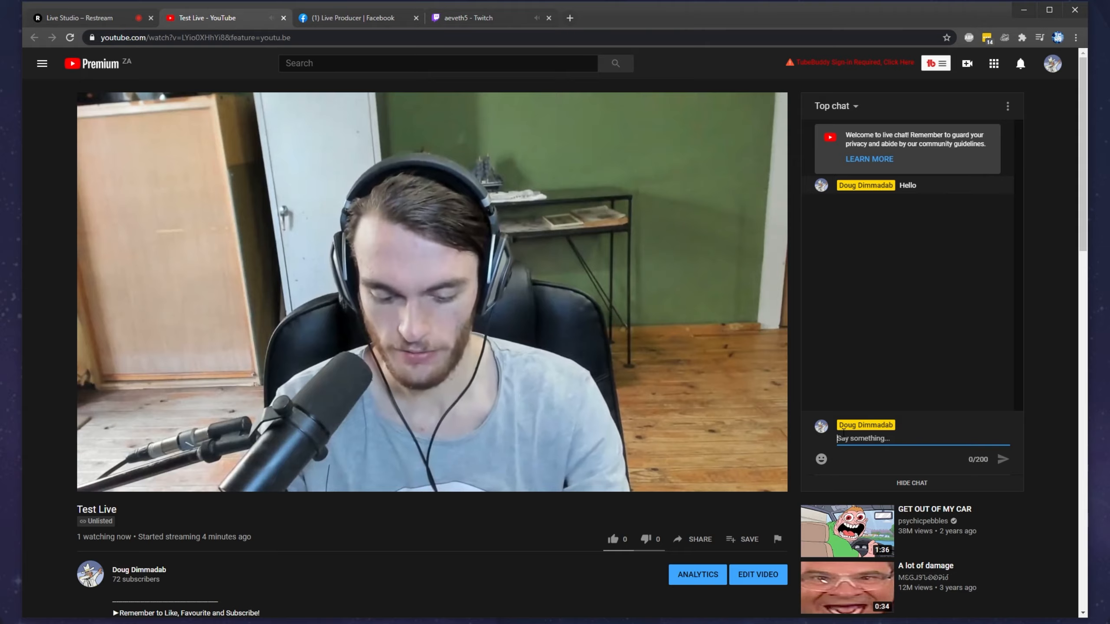
click(118, 24)
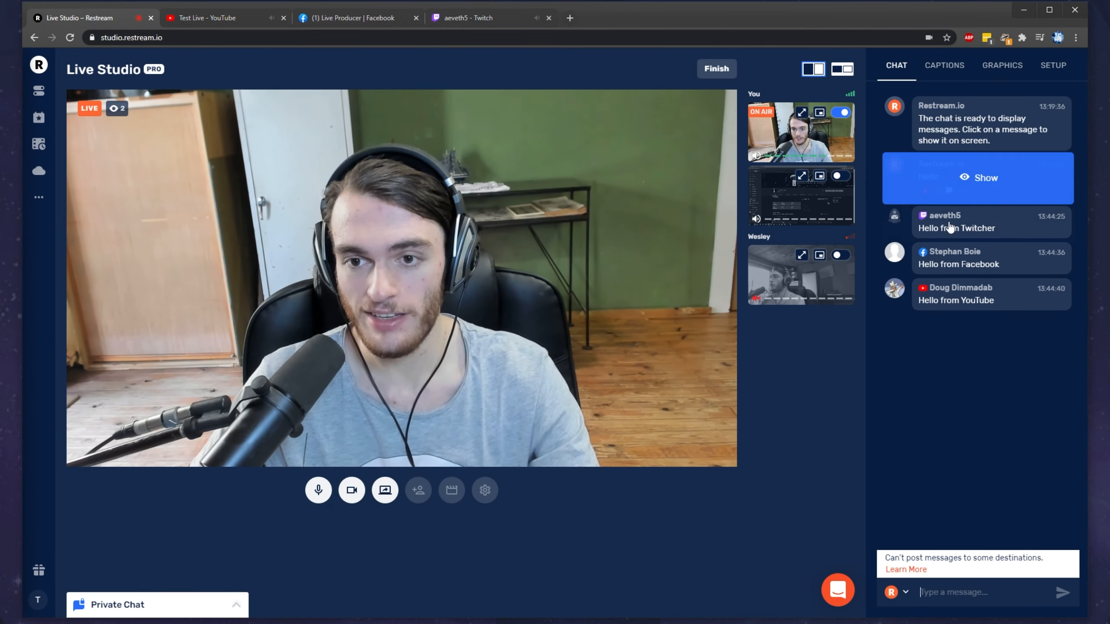
mouse_move(1006, 219)
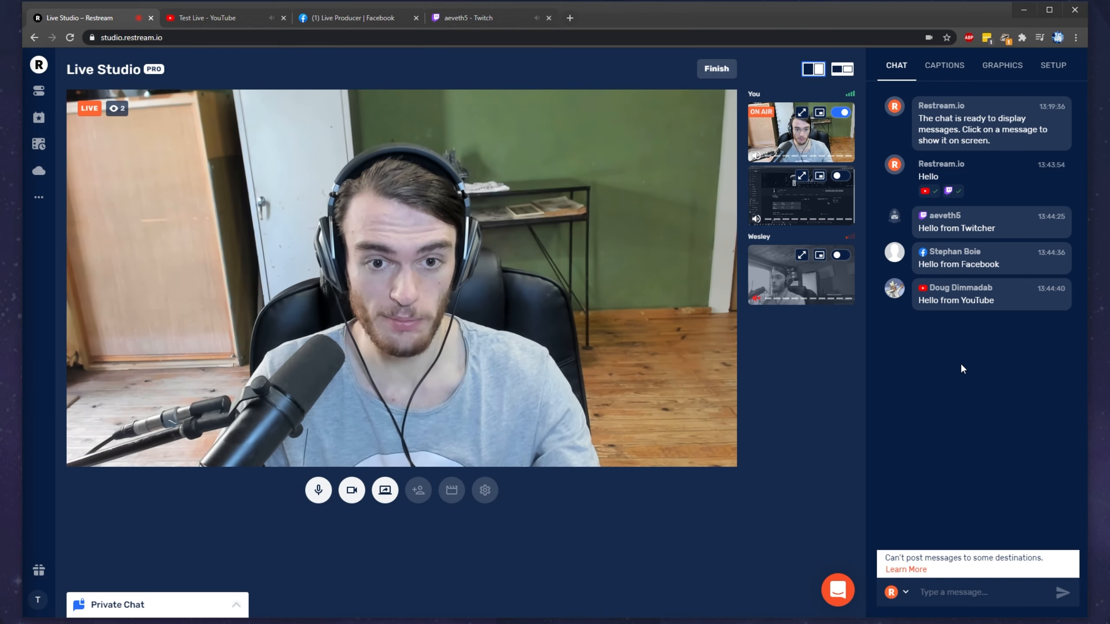
Step: Put the guest's camera on air beside the host's and check the result on the Twitch stream
click(840, 255)
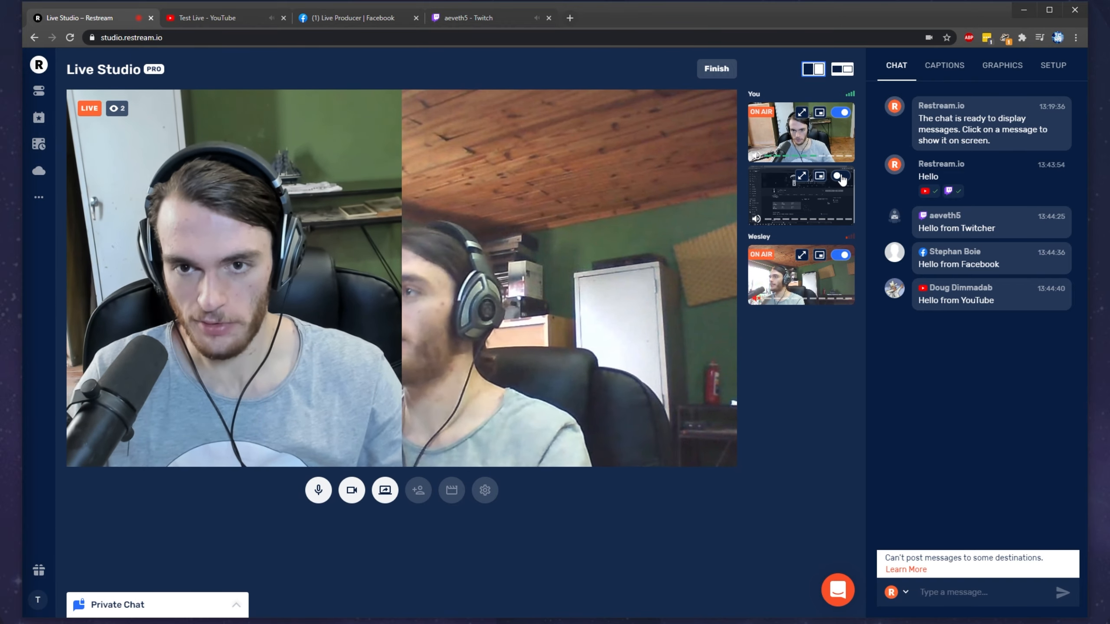
key(ctrl+Tab)
key(ctrl+Tab)
key(ctrl+Tab)
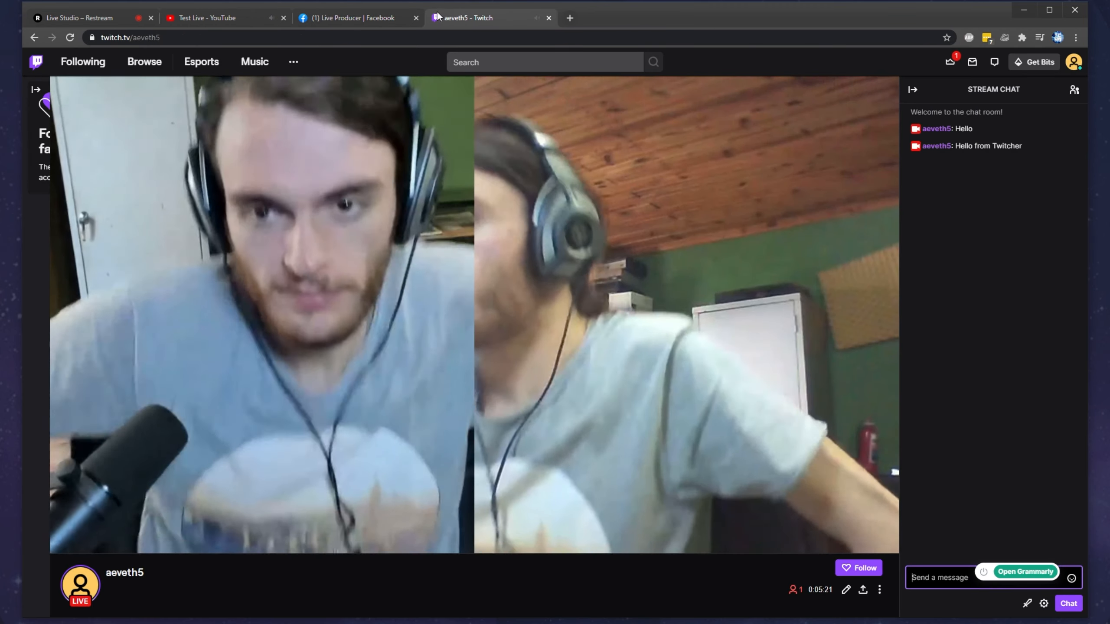
key(ctrl+Tab)
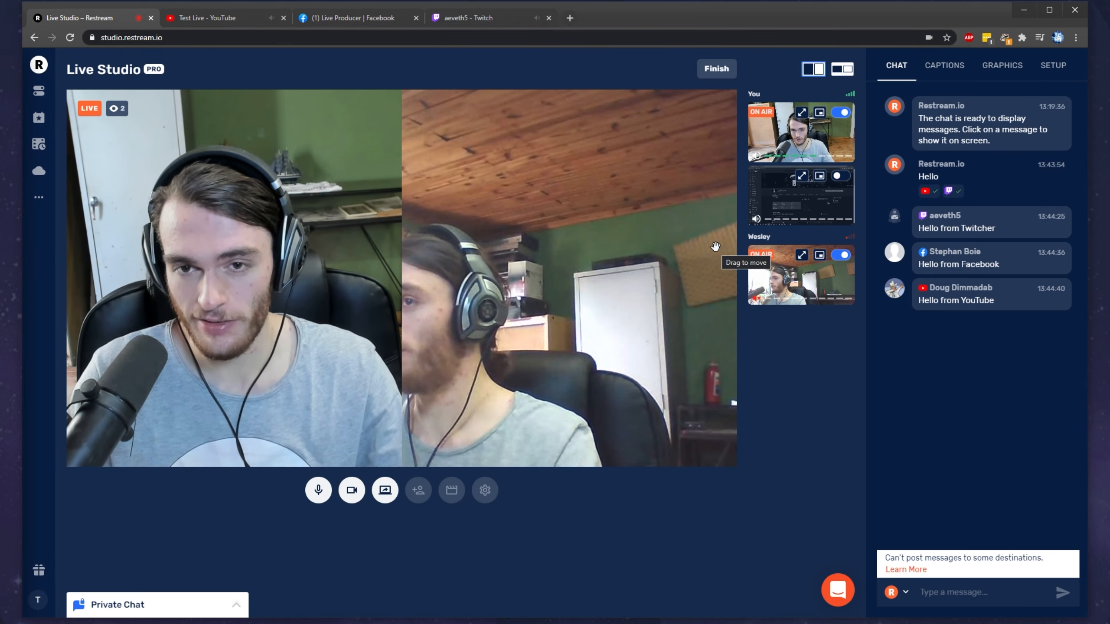
click(946, 65)
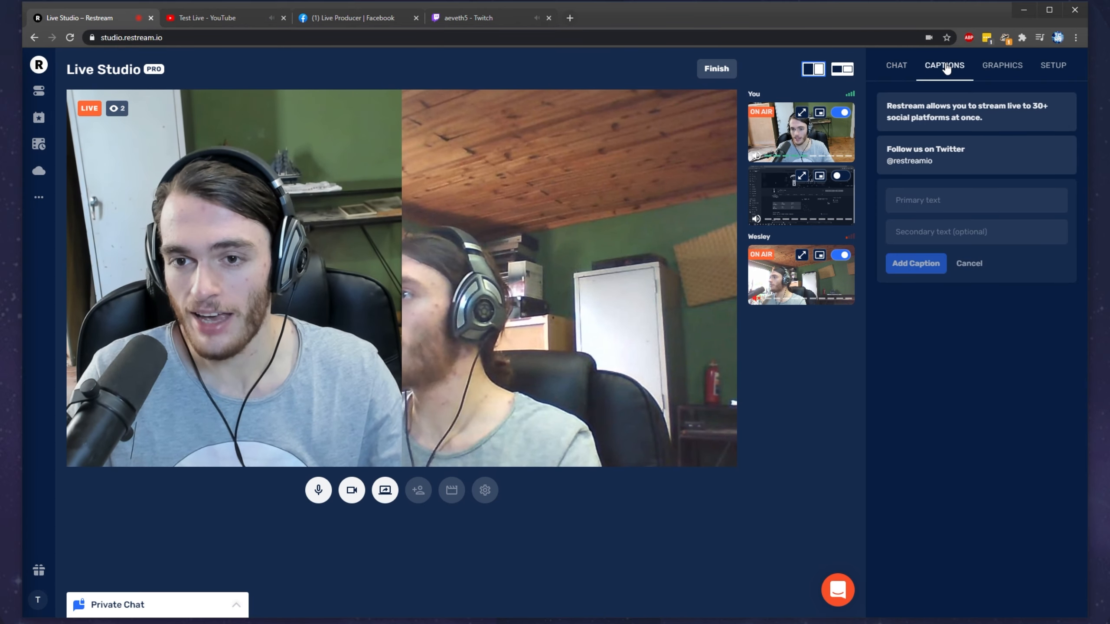
click(1032, 196)
mouse_move(964, 162)
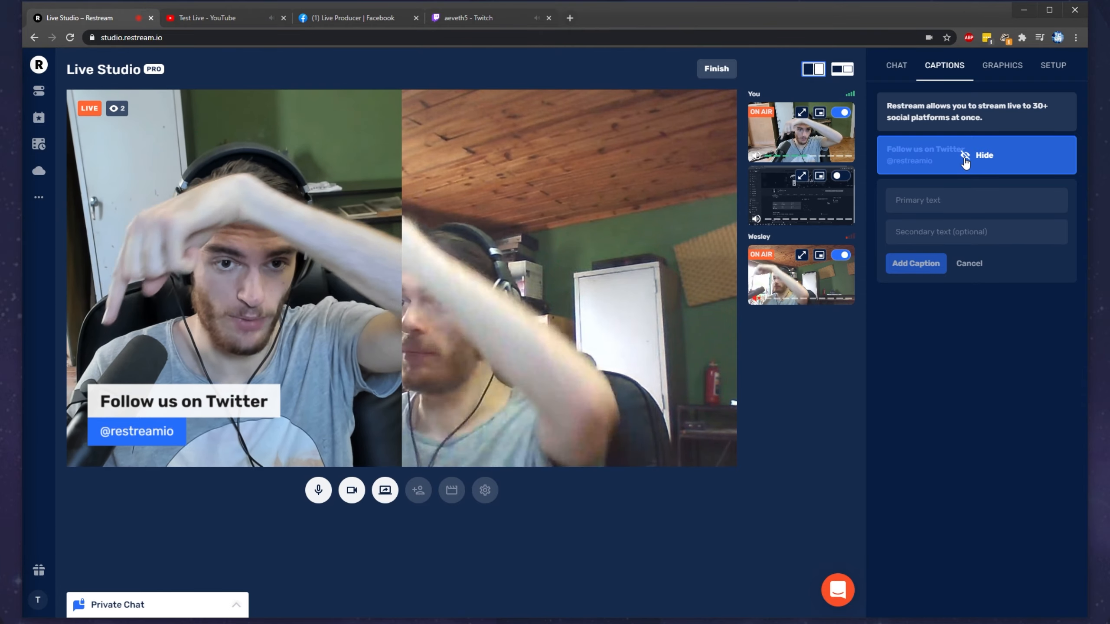
Step: Compare the caption on YouTube, Facebook and Twitch in separate windows, and hide it in Live Studio
click(236, 14)
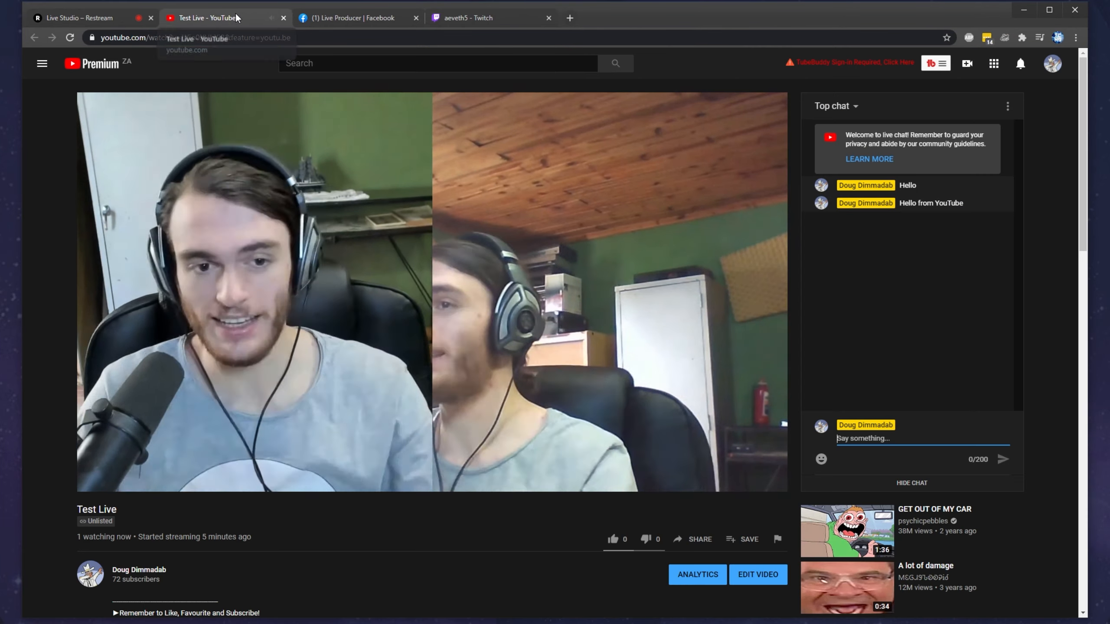
click(336, 16)
drag(372, 17, 292, 42)
drag(206, 90, 540, 90)
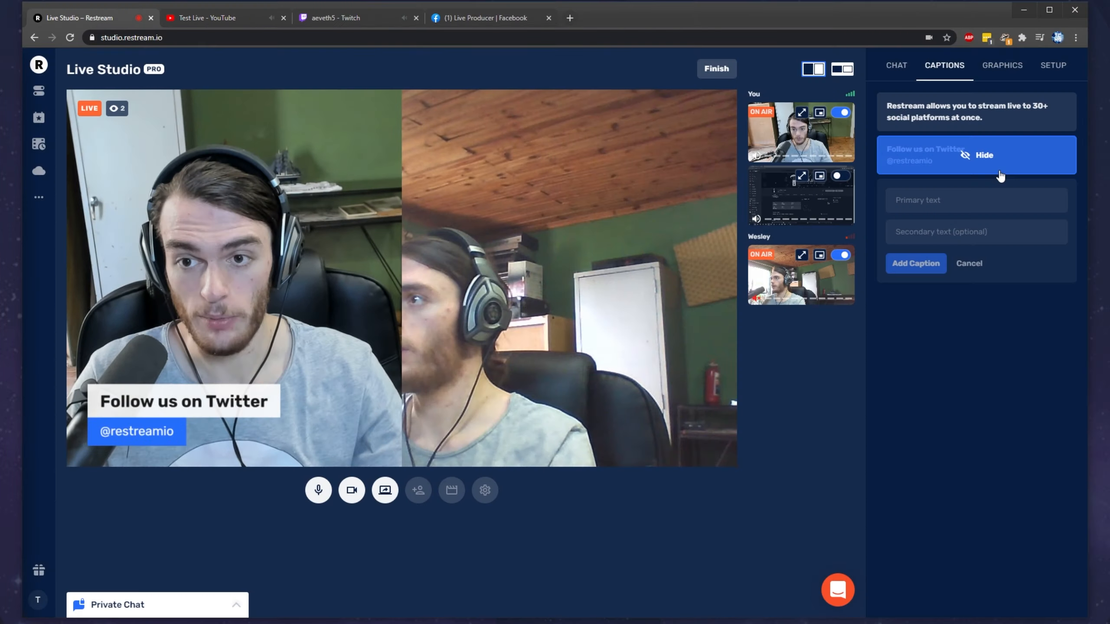
click(981, 161)
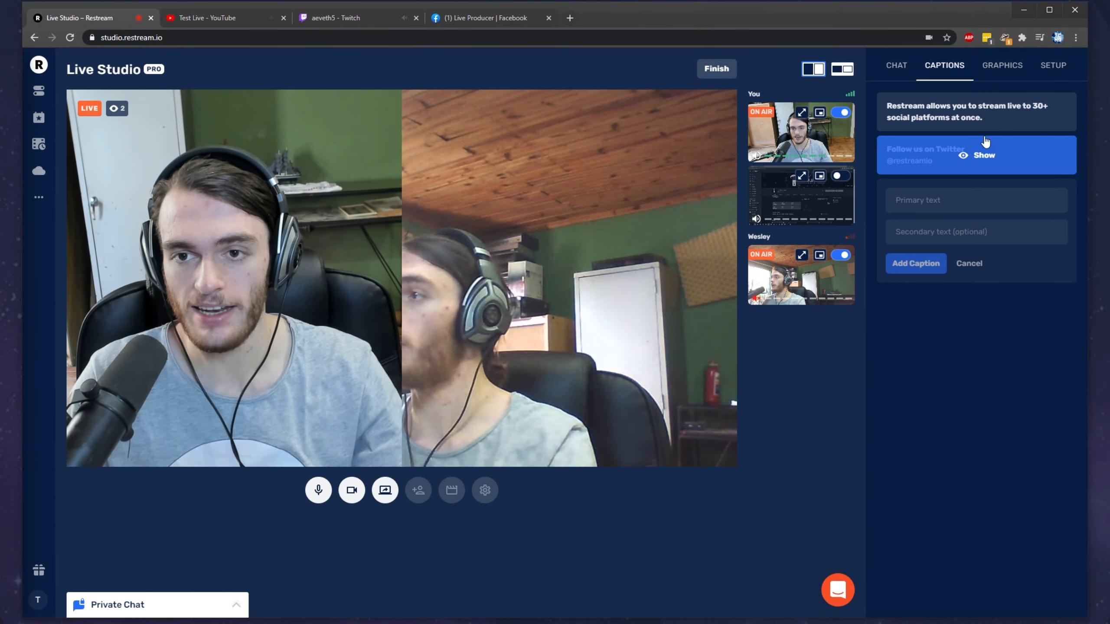
Step: Switch to the framed side-by-side layout and set the background to the dark design with purple and orange dots
click(1002, 65)
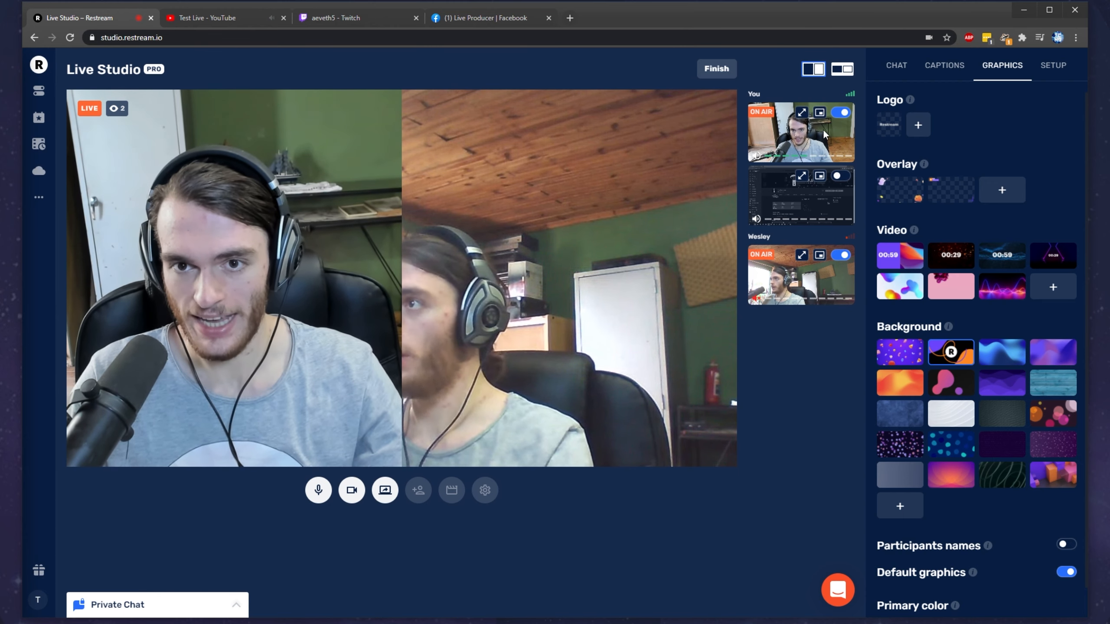
click(842, 69)
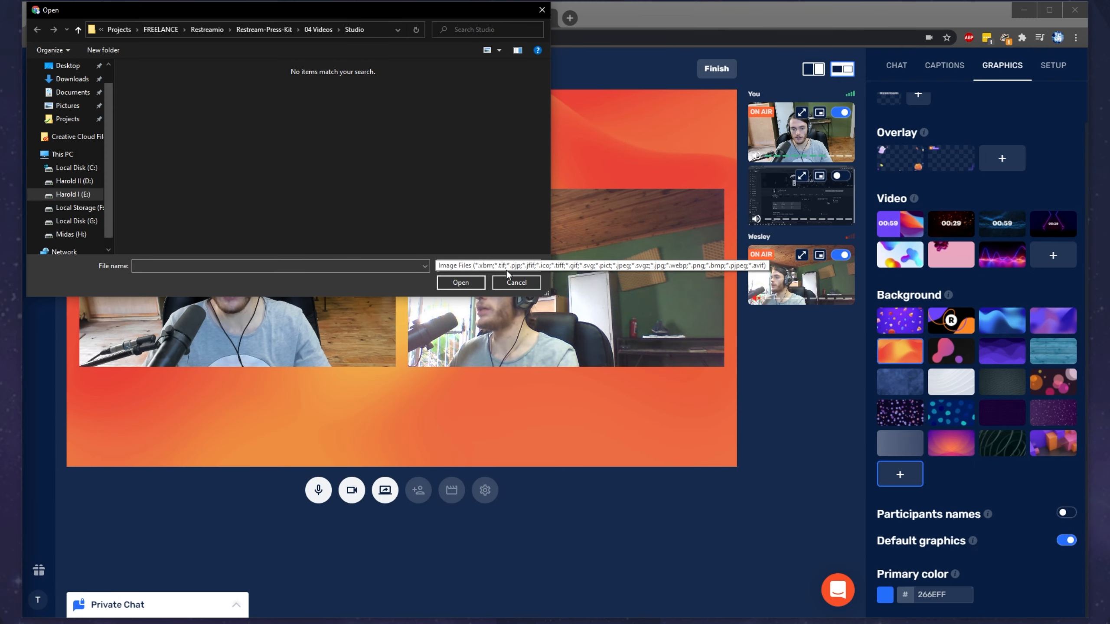
click(506, 280)
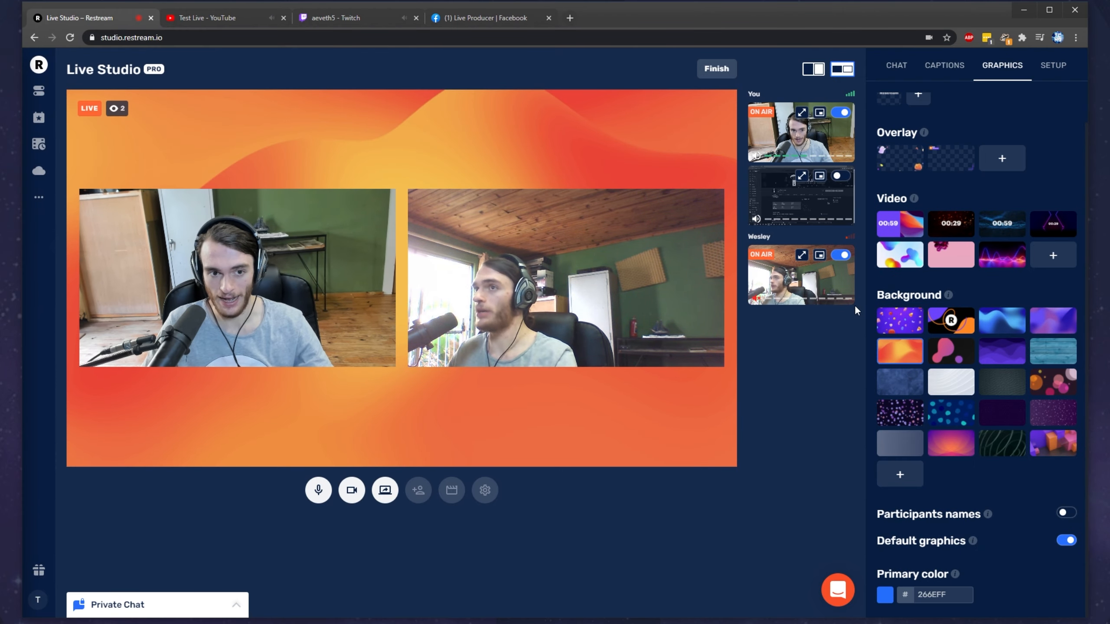
click(899, 413)
Step: Turn on participants' names and set the host's display name to "TroubleChute"
click(1065, 515)
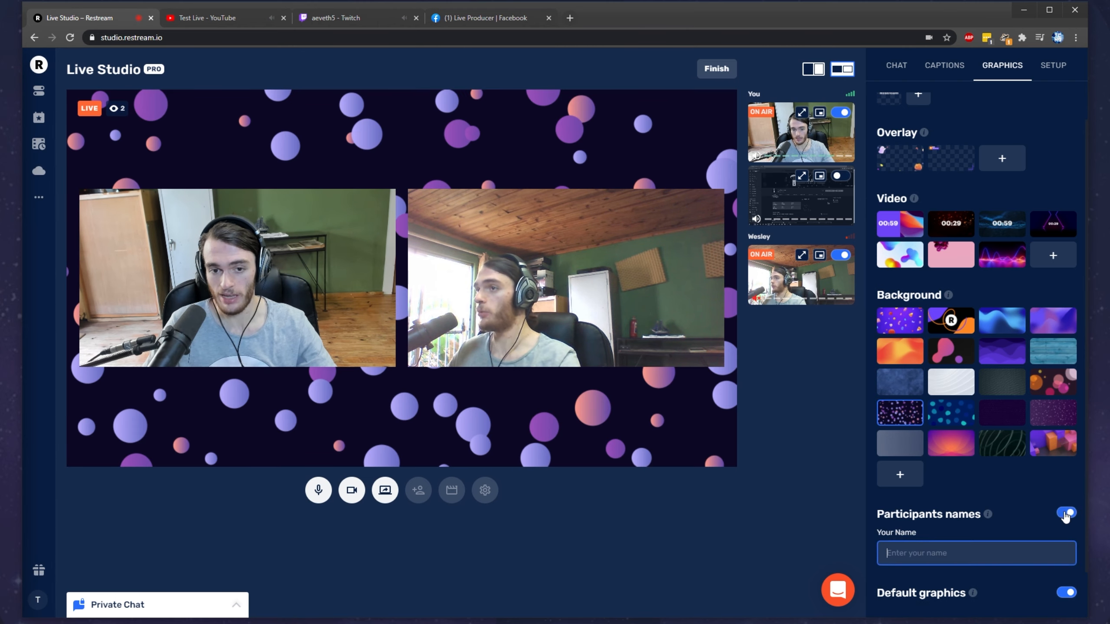
scroll(984, 519, down, 1)
text(TroubleChute)
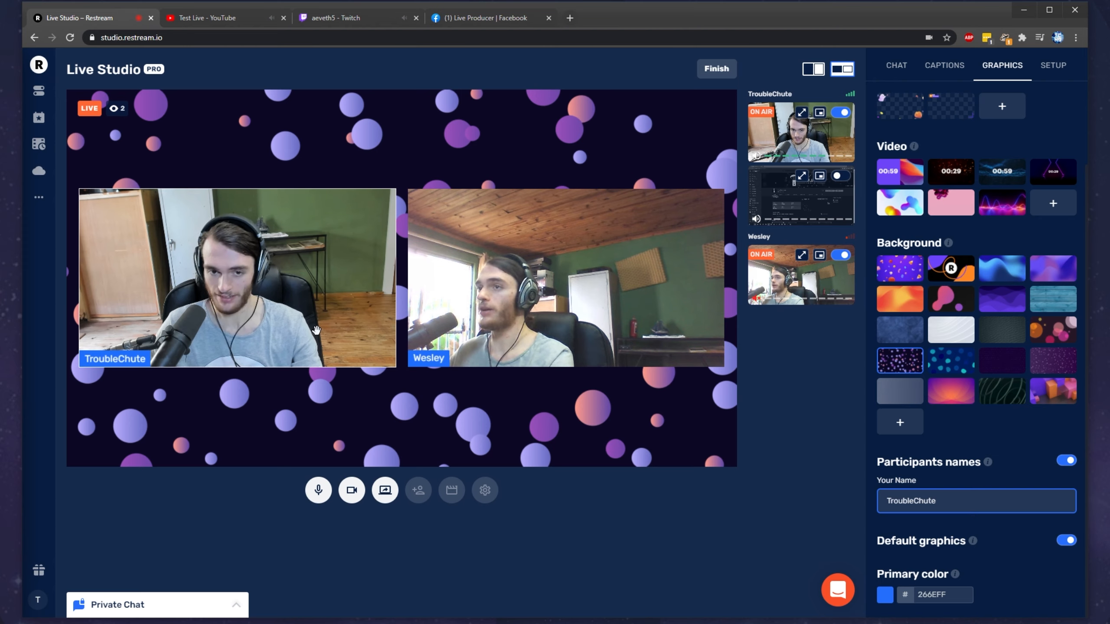
Step: Toggle the shared screen on and off air, and change the graphics' primary color to purple
click(768, 192)
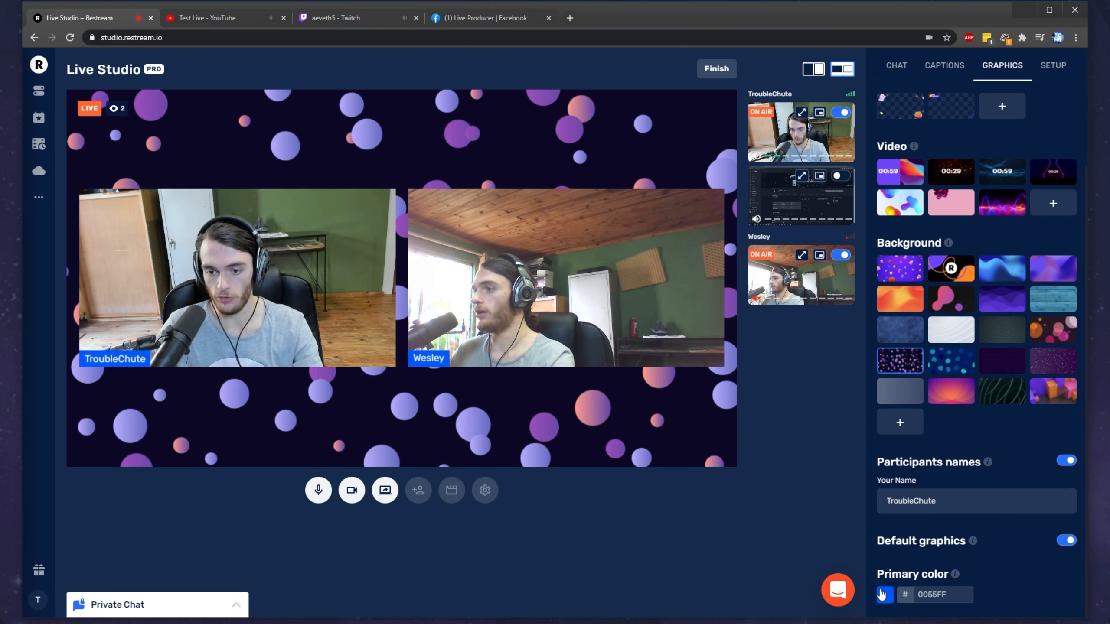
click(882, 595)
click(969, 568)
Step: Make the host's camera full screen and replace the ghost-and-pumpkin overlay with the Restream Live overlay
scroll(994, 442, up, 2)
click(900, 191)
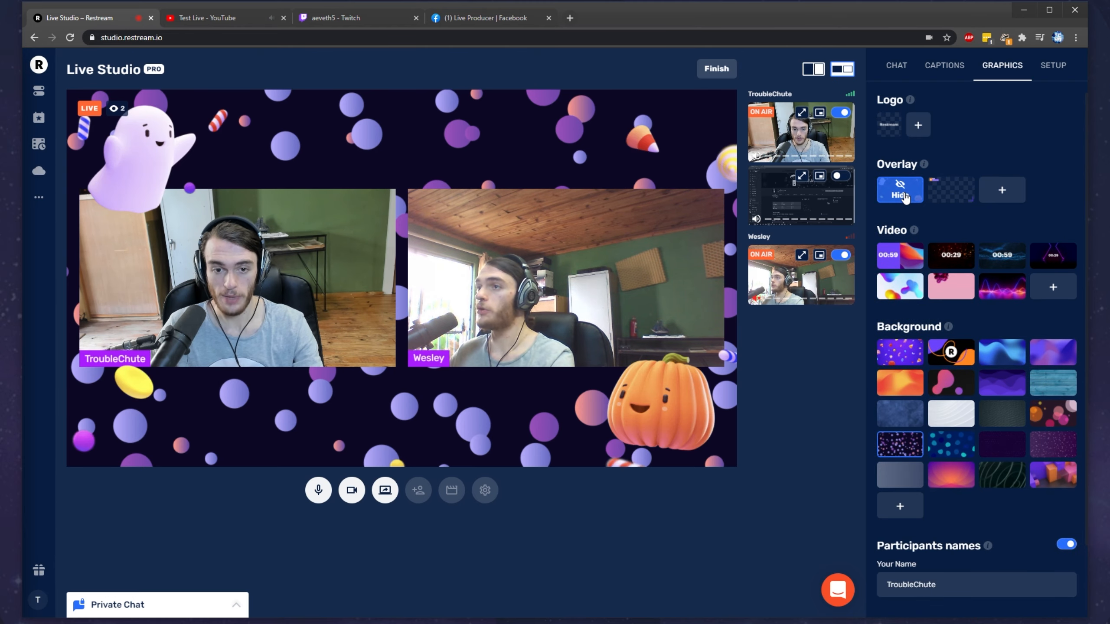
click(800, 115)
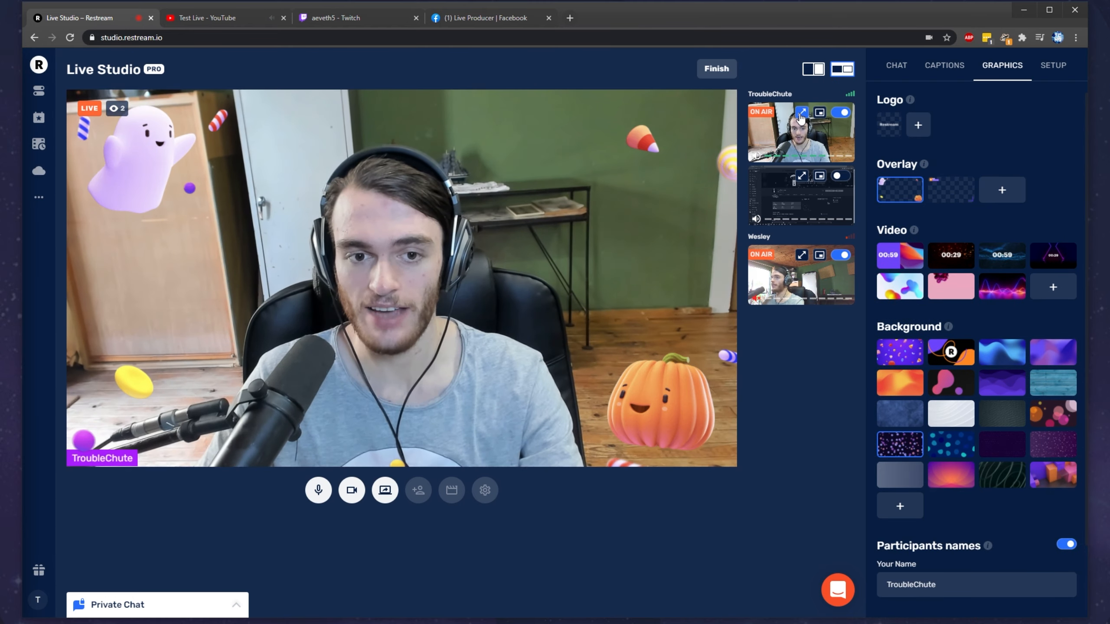
click(953, 192)
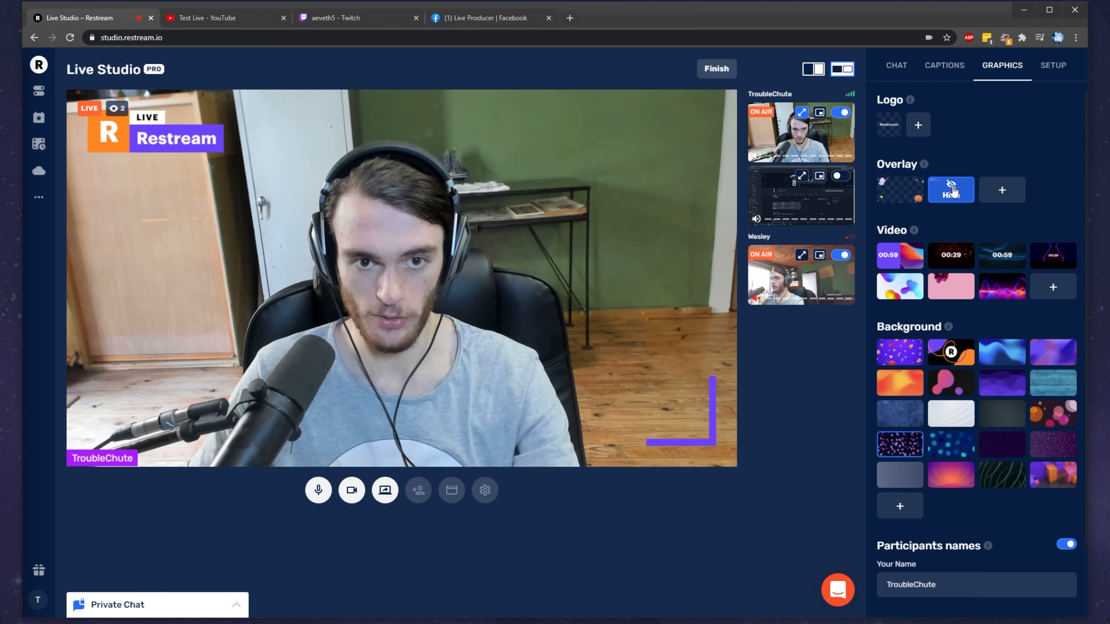
Step: Hide the Restream Live overlay, and play the video with colorful liquid blobs on the stream before hiding it again
click(952, 193)
click(887, 126)
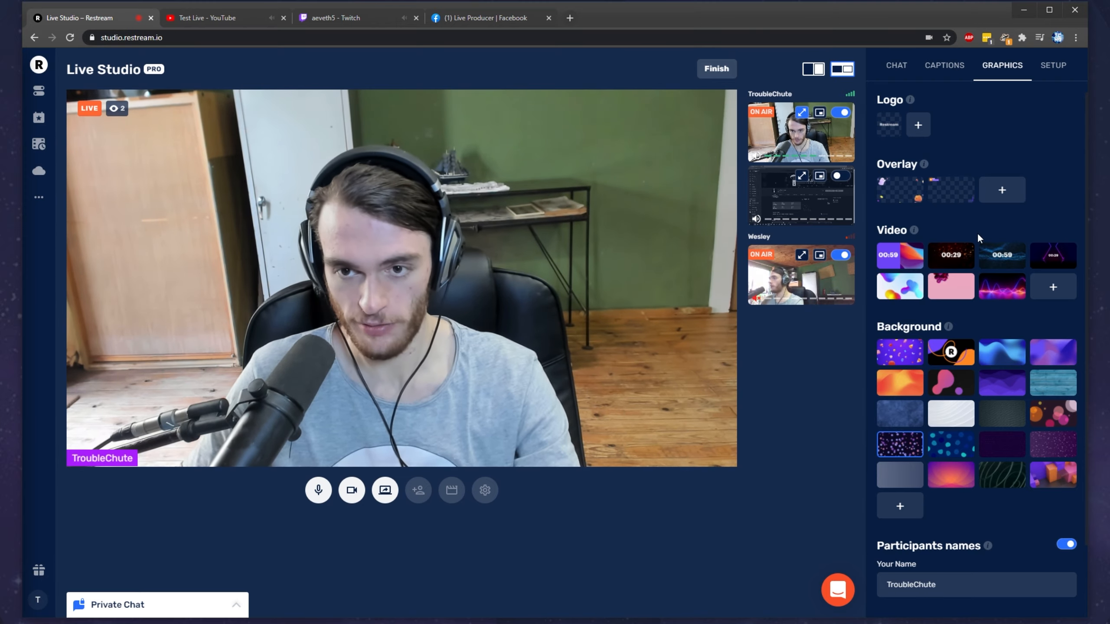
click(899, 286)
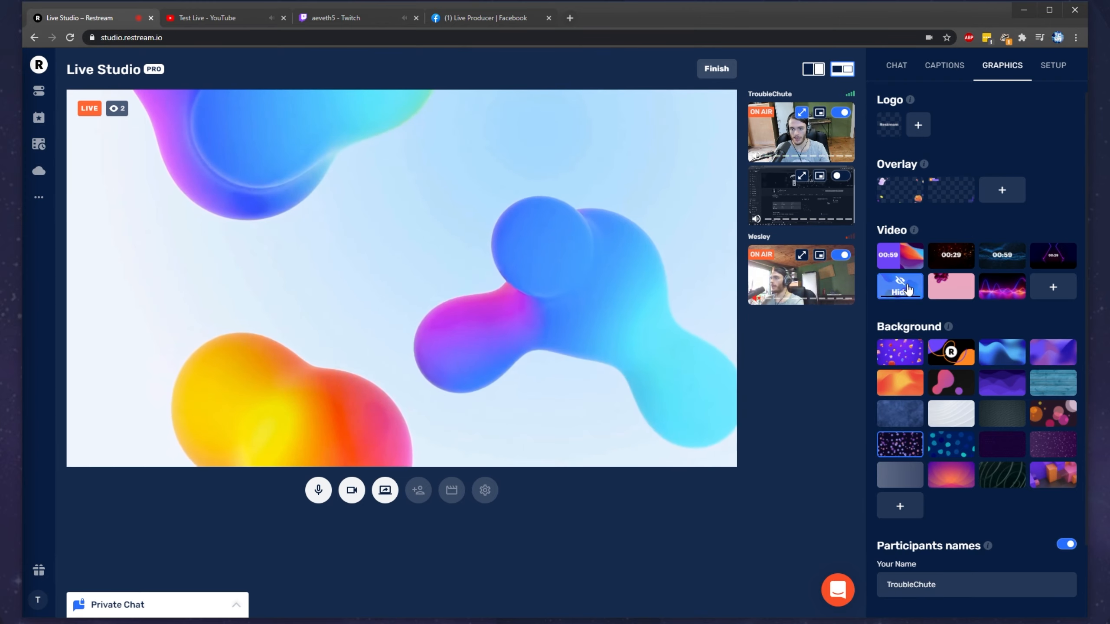
mouse_move(913, 231)
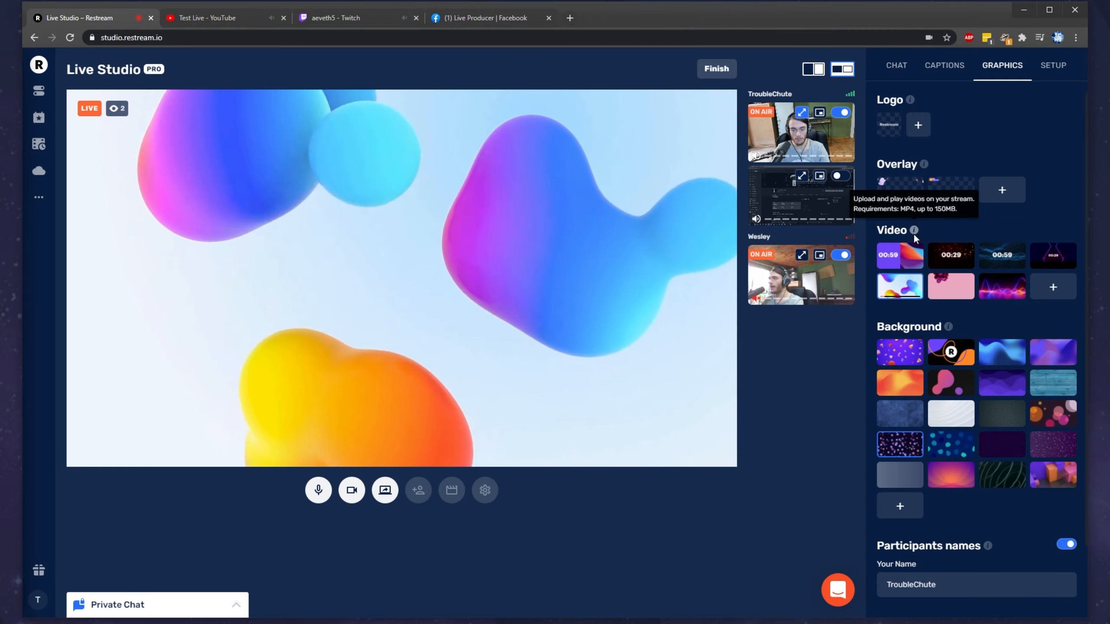
click(907, 284)
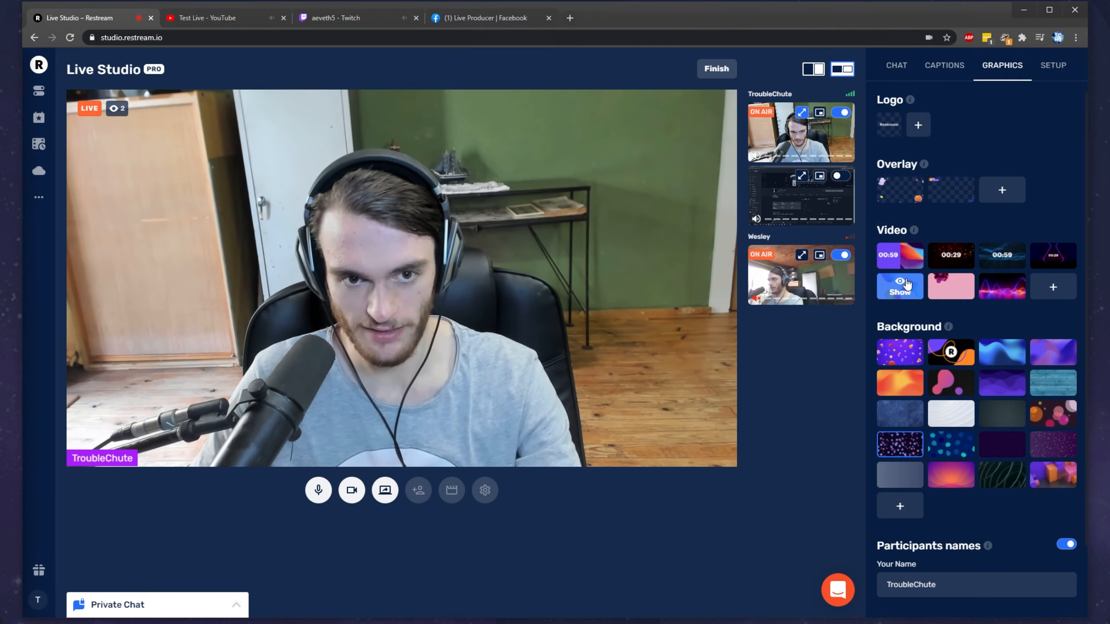
Step: Connect a second Twitch channel as a streaming destination and enable it for the running broadcast
click(1053, 65)
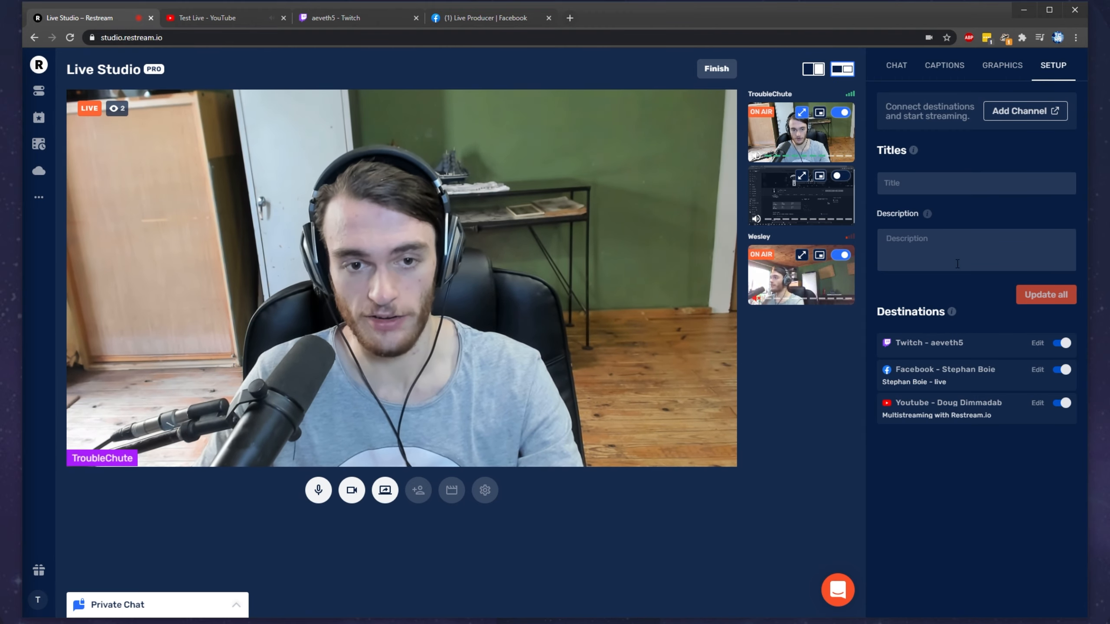
click(1027, 116)
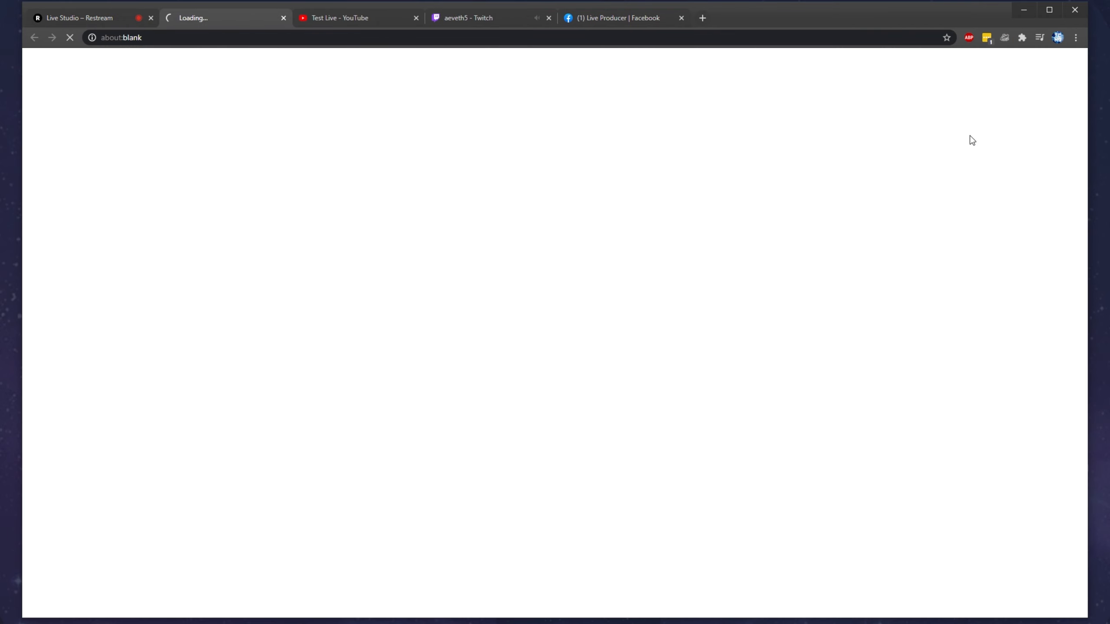
click(430, 170)
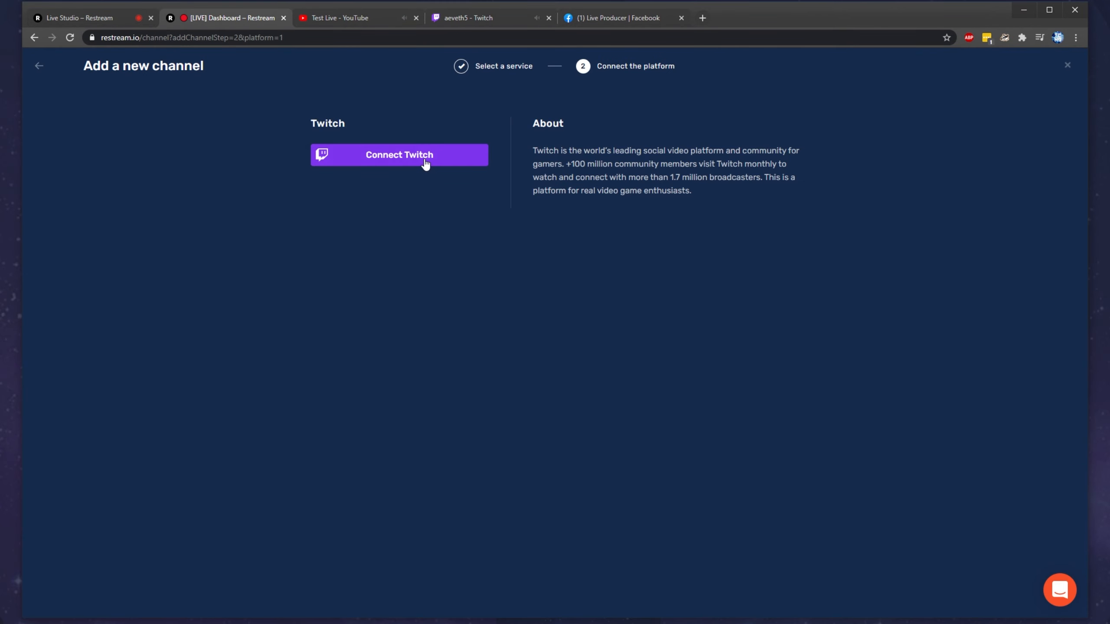
click(426, 162)
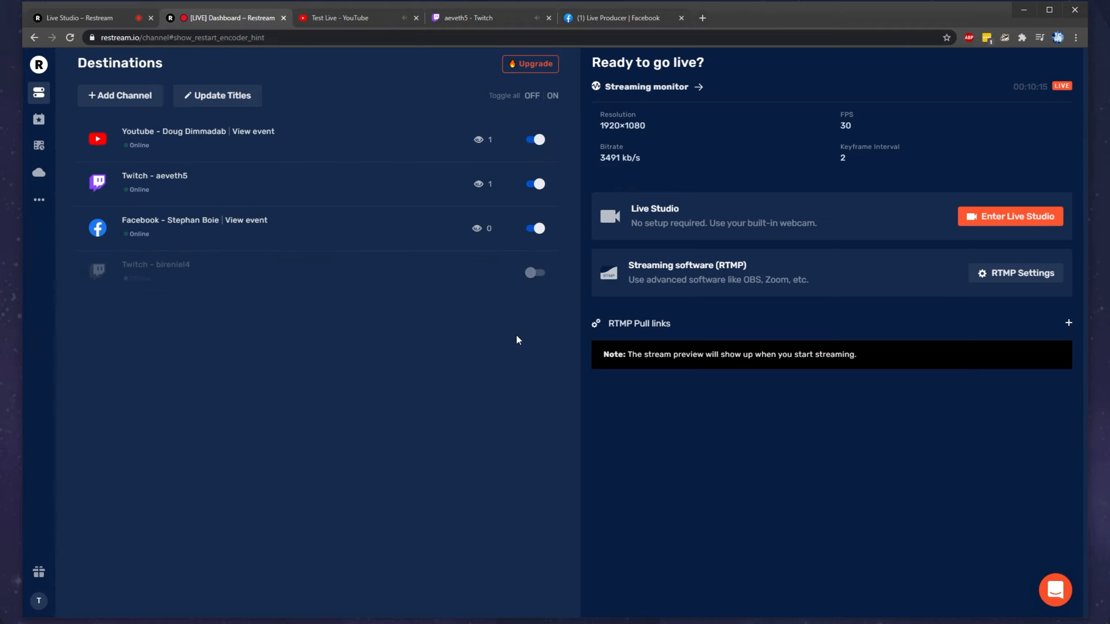
click(536, 273)
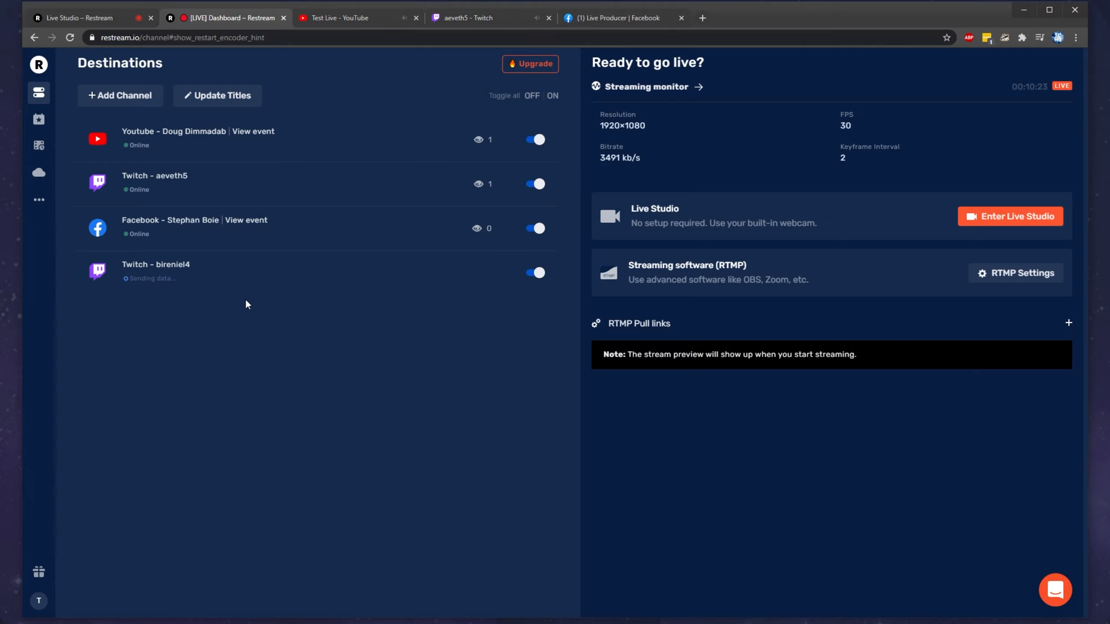
Step: Open the newly added Twitch channel beside the first one and compare the live stream on both
click(174, 264)
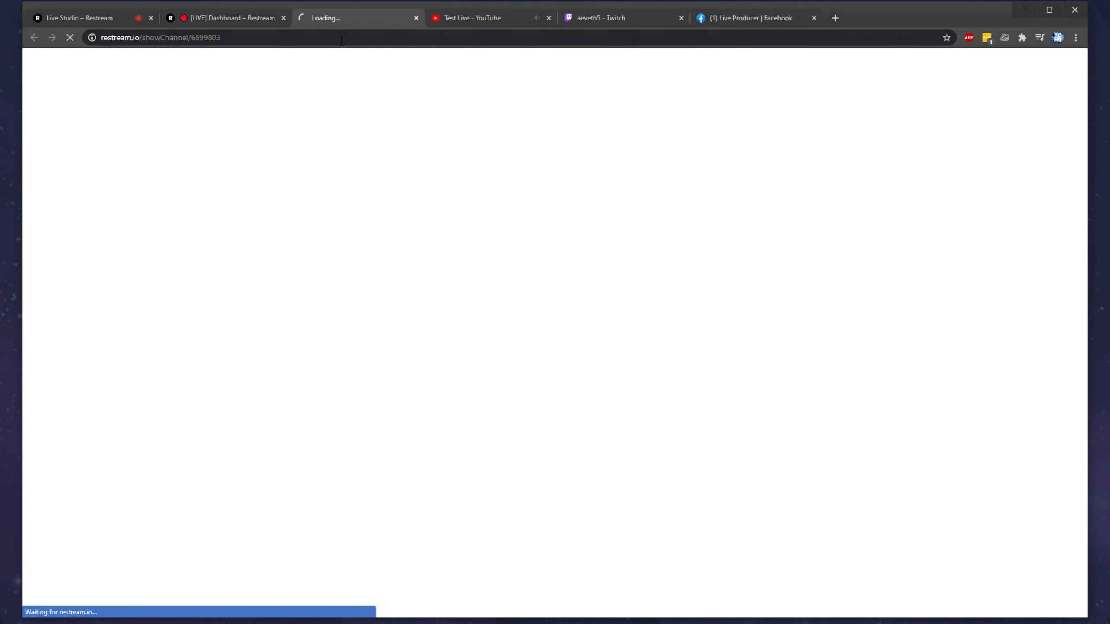
drag(441, 12, 611, 16)
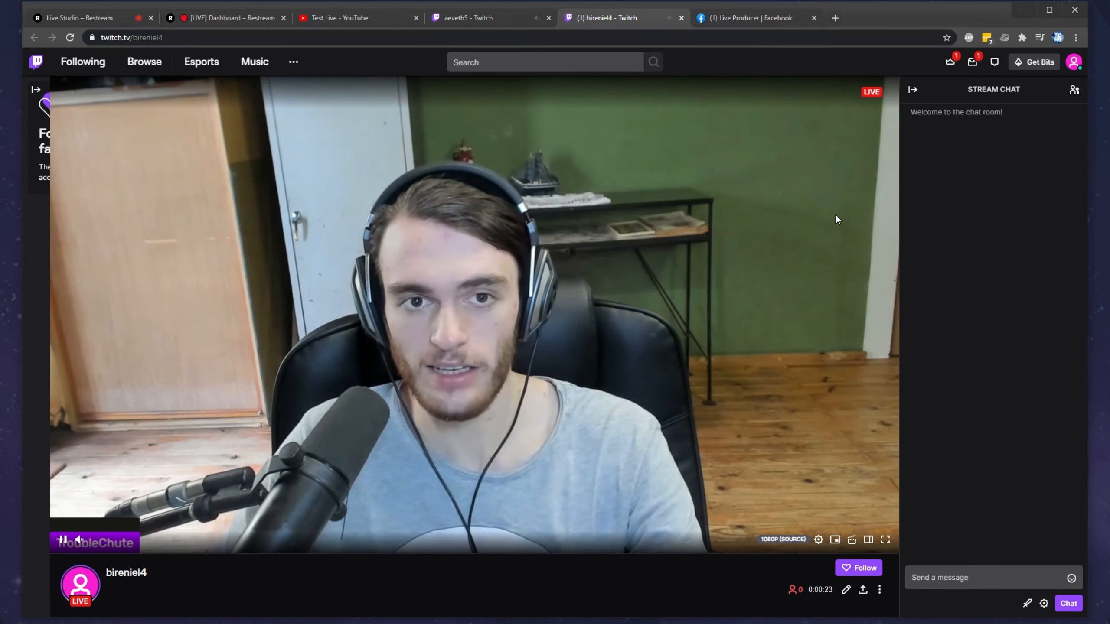
click(479, 11)
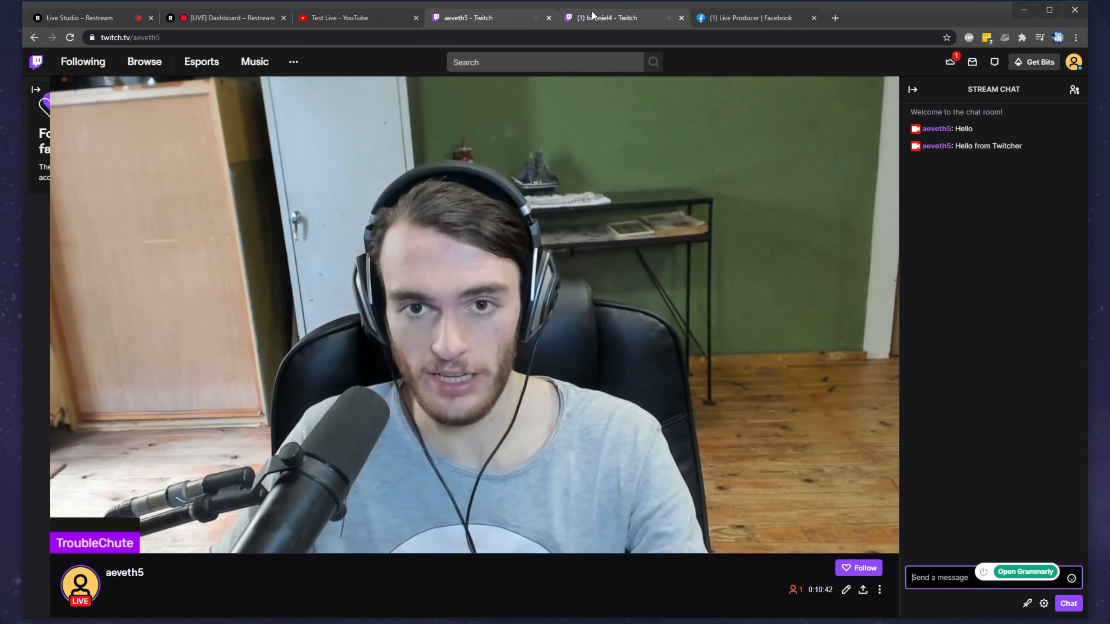
click(591, 14)
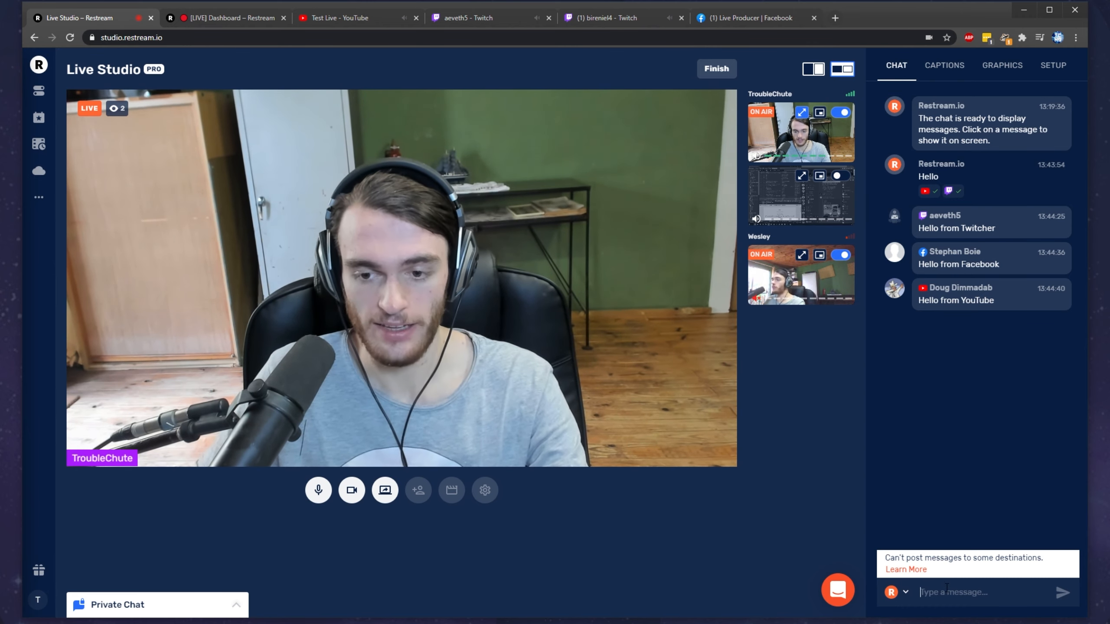
Step: Send the chat message "Hello!" to the connected destinations and check it in both Twitch chats
text(Hello!)
key(Return)
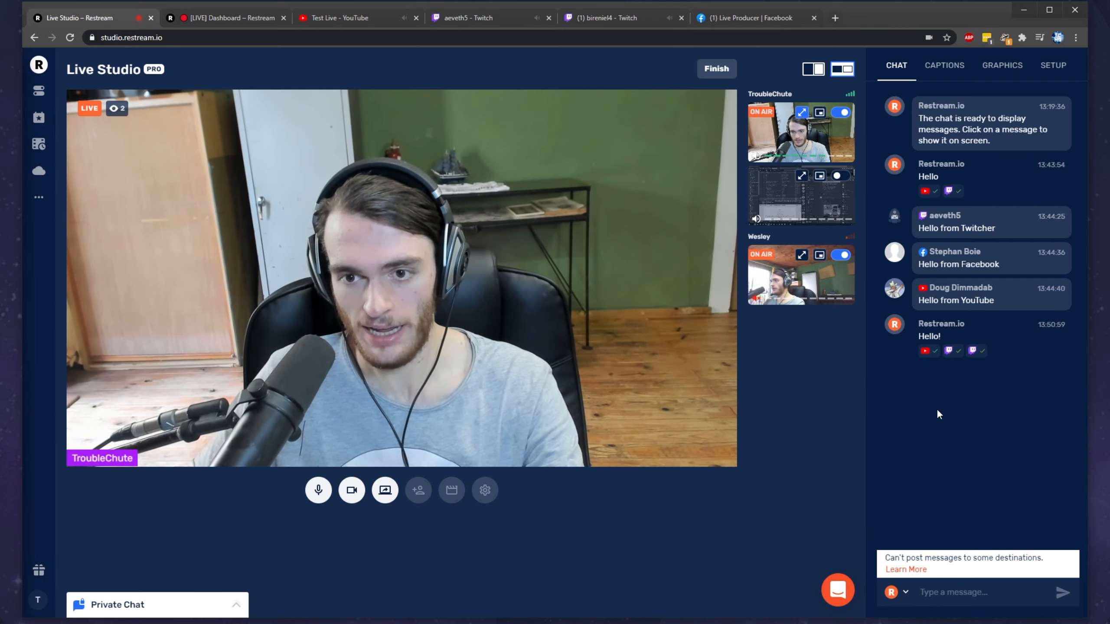
click(486, 20)
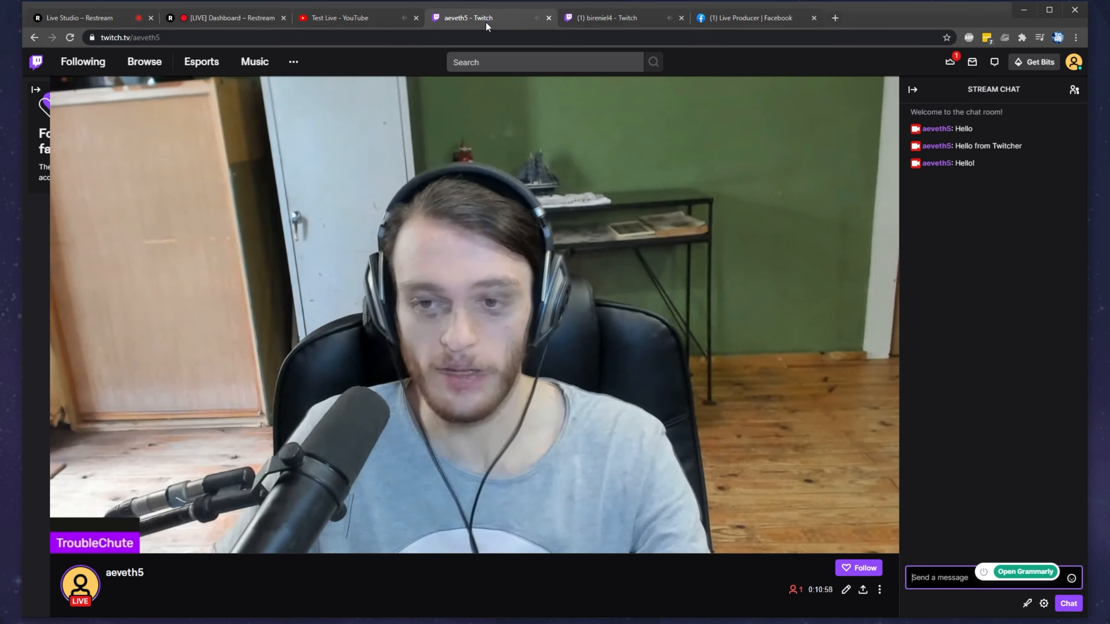
click(588, 20)
key(ctrl+1)
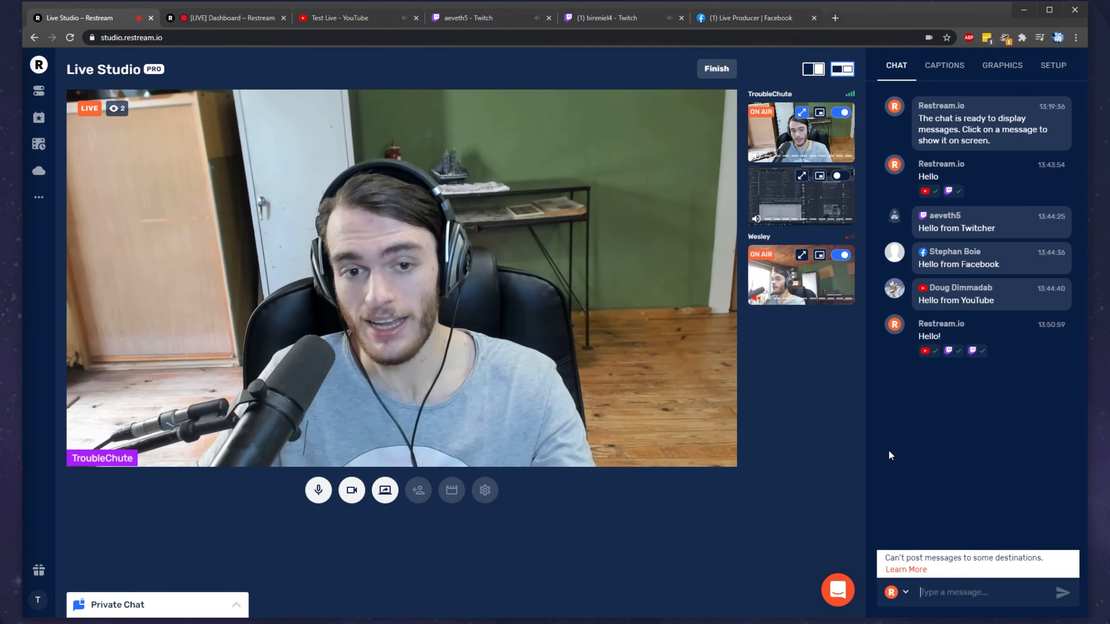
Step: Take the host's camera out of full screen, share the guest's entire screen, and toggle the guest's and host's shared screens on air
click(802, 114)
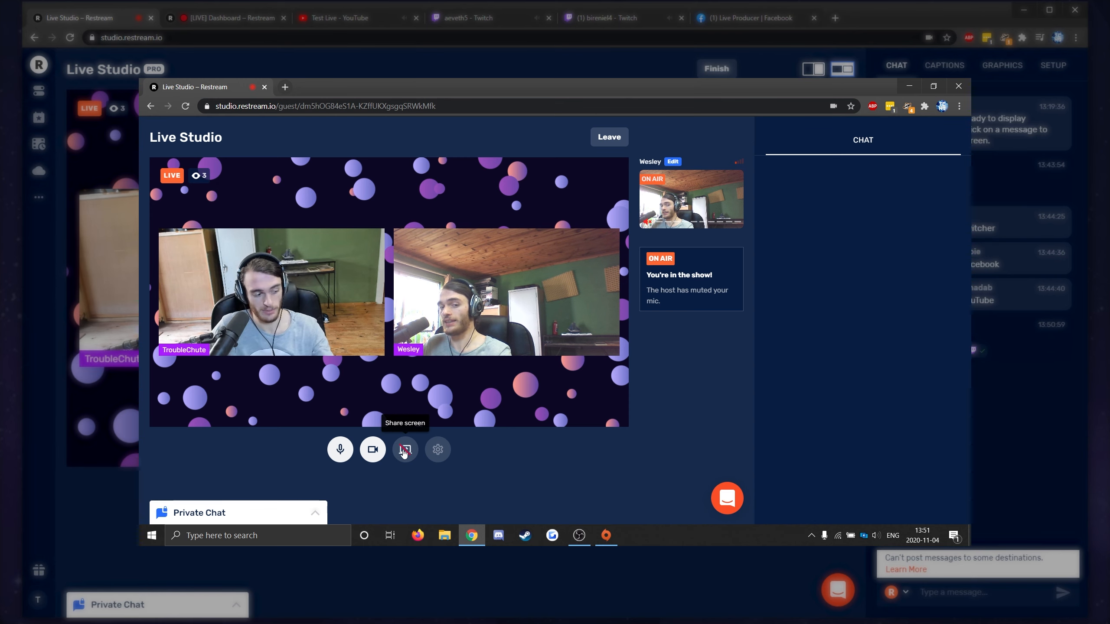
click(404, 450)
click(562, 163)
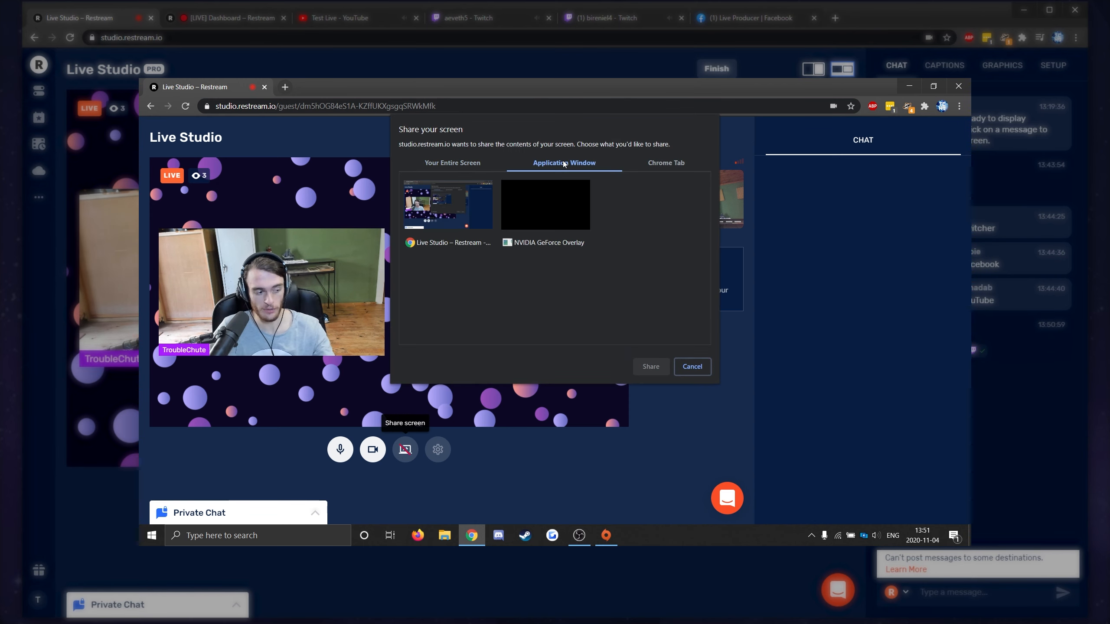
click(466, 161)
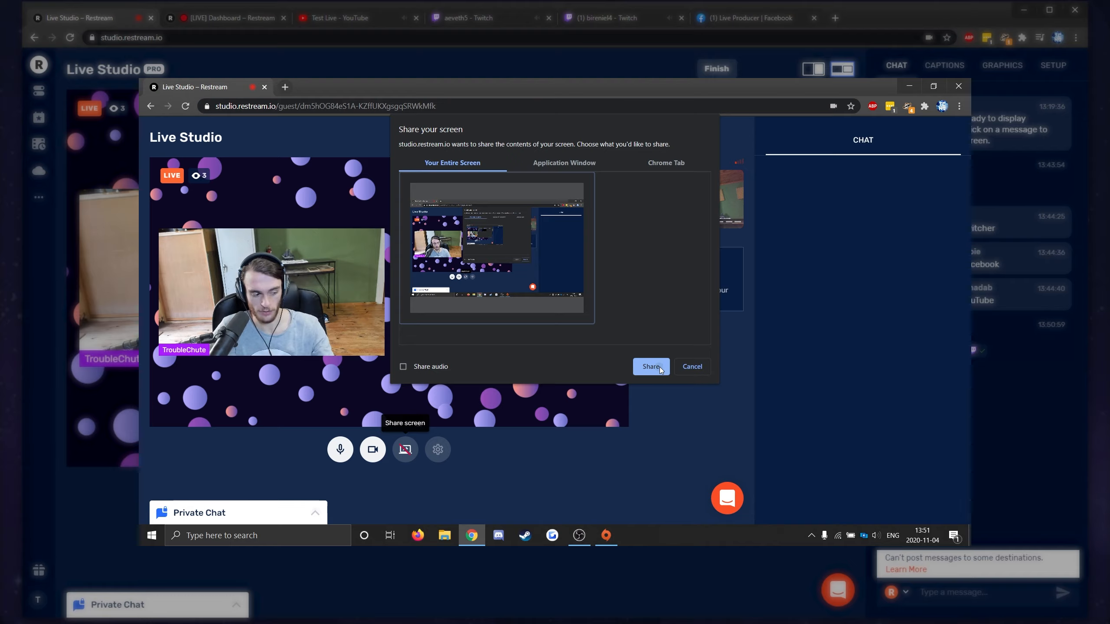
click(651, 367)
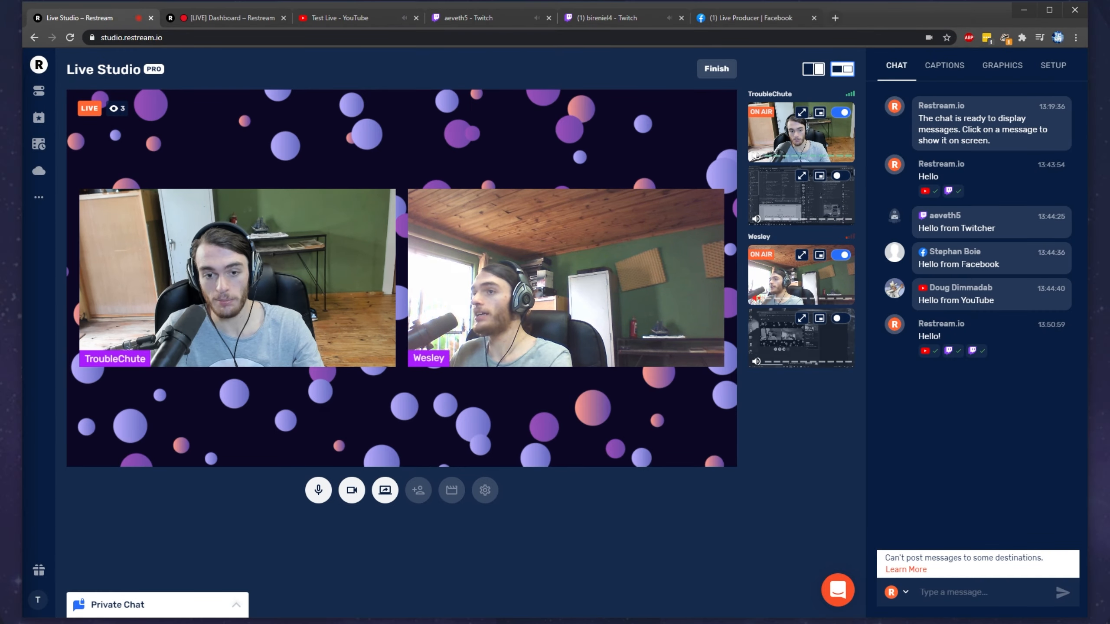
click(838, 318)
click(839, 175)
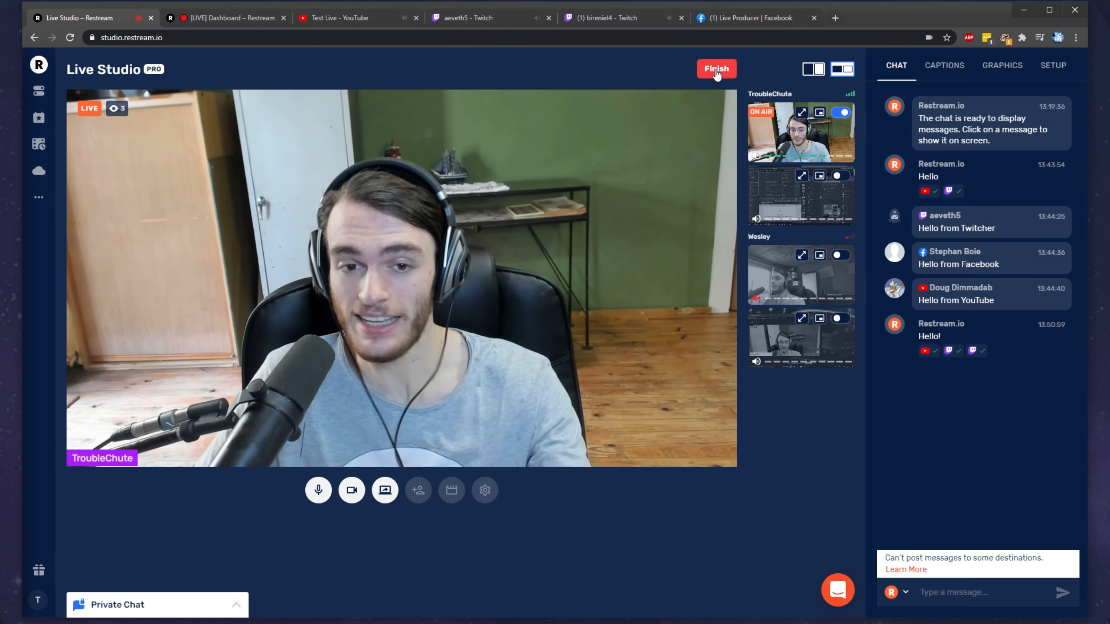
Step: Finish the stream and submit a thumbs-up rating without a comment
click(715, 70)
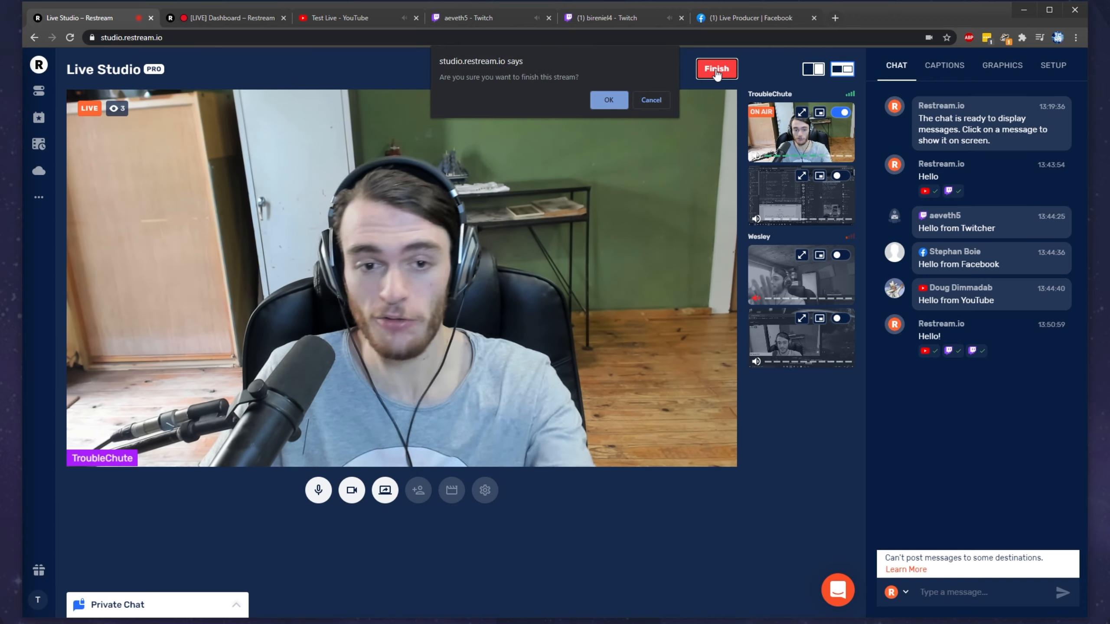
click(606, 101)
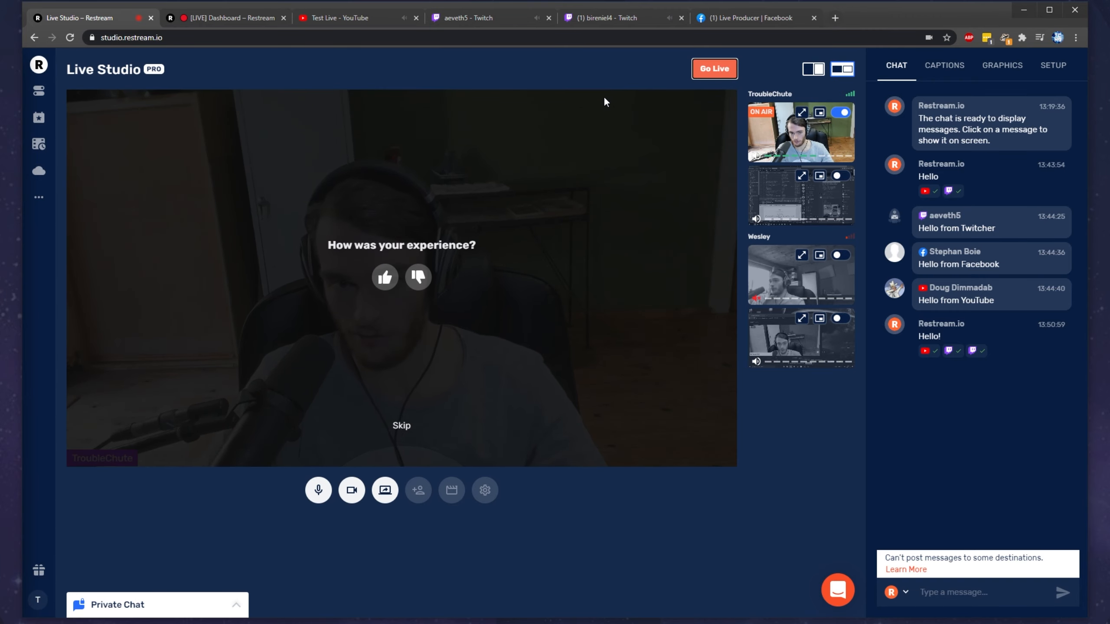
click(385, 280)
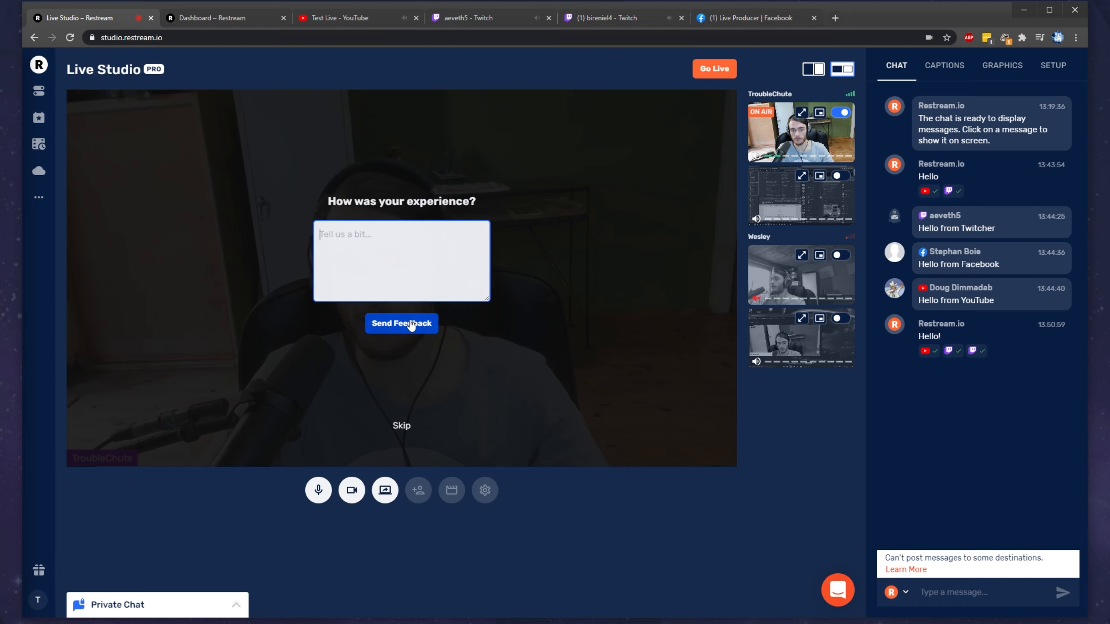
click(409, 323)
Step: Check the YouTube, Twitch and Facebook pages to see how each broadcast ends
click(342, 17)
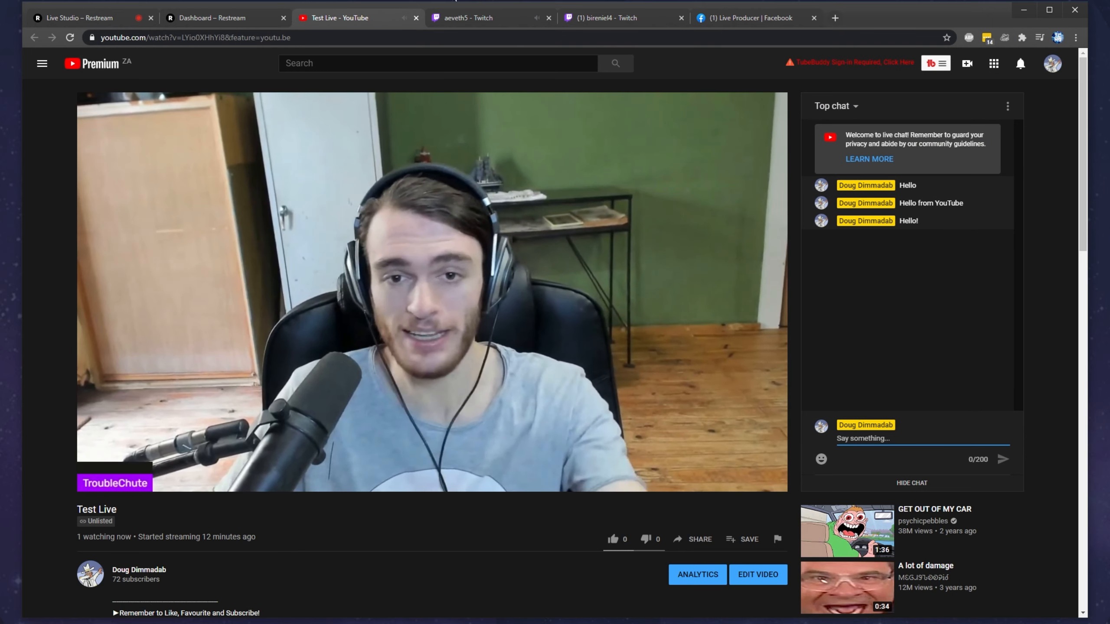
click(468, 18)
click(612, 16)
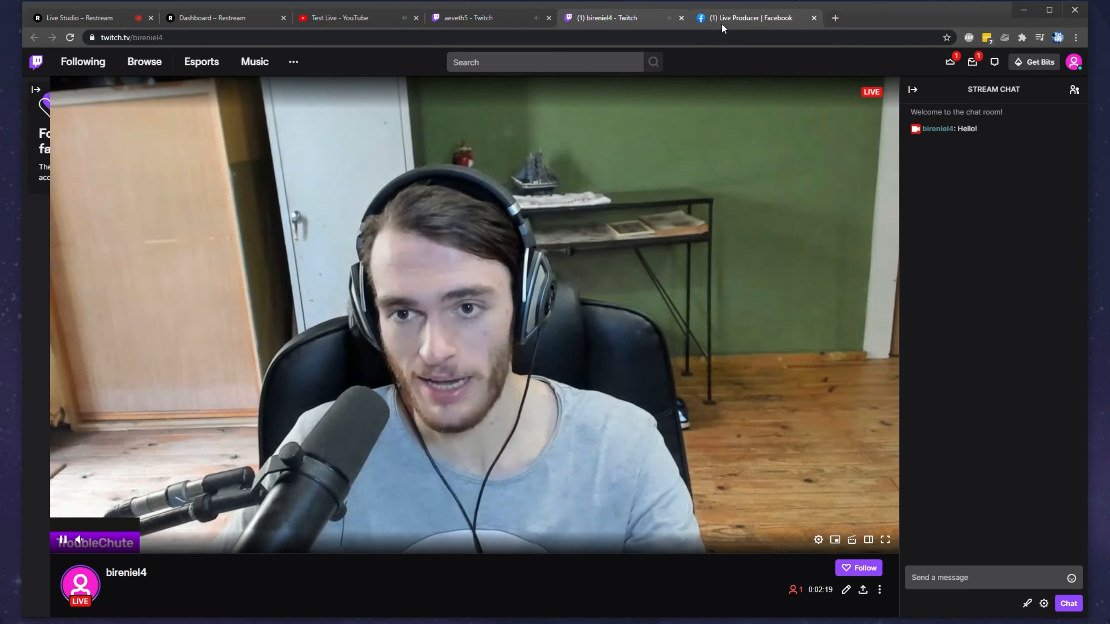
click(722, 23)
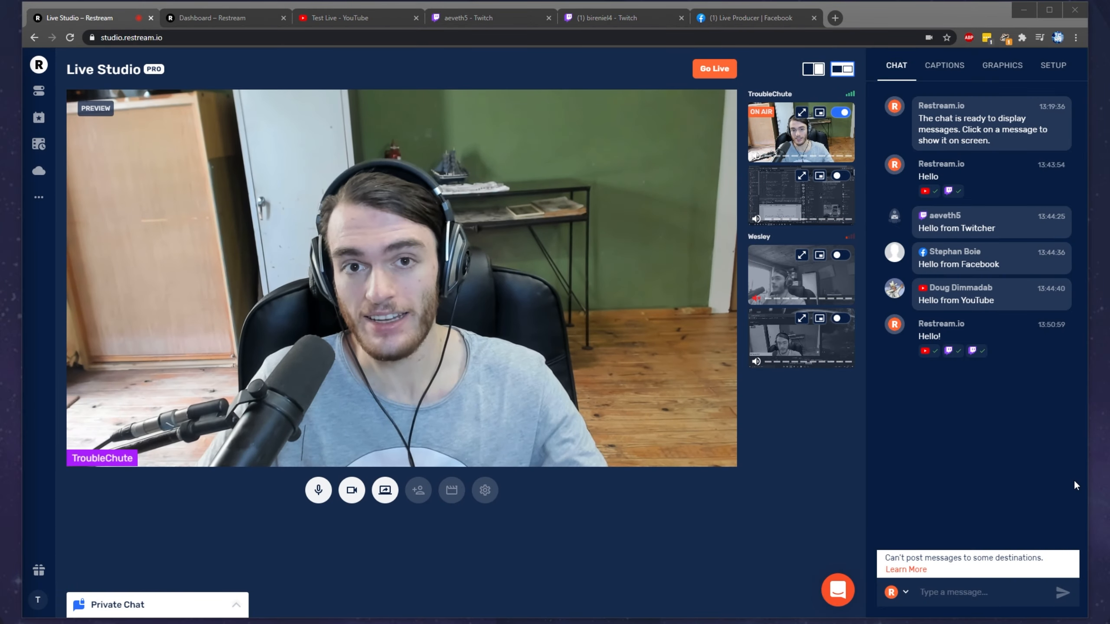